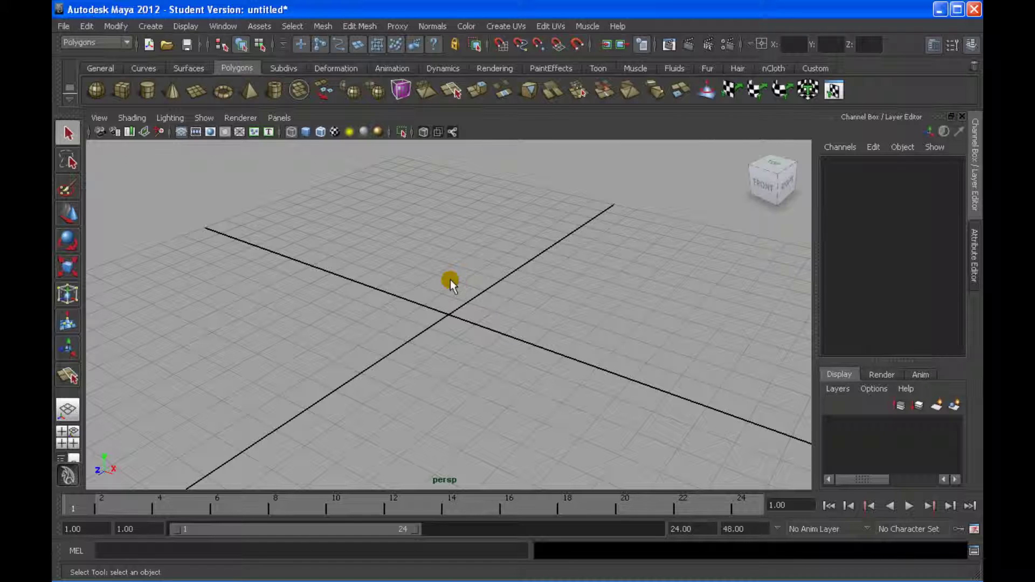
# - Check the Interactive Creation option for polygon primitives and create a polygon cube at the grid origin
pyautogui.keyDown('alt'); pyautogui.moveTo(451, 279); pyautogui.dragTo(465, 306); pyautogui.keyUp('alt')
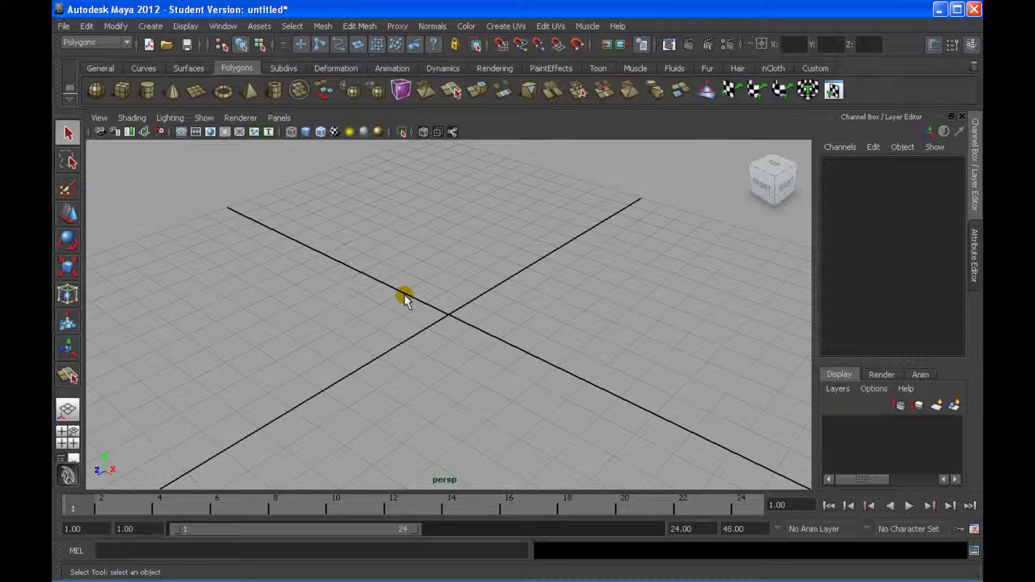
pyautogui.keyDown('alt'); pyautogui.moveTo(404, 294); pyautogui.dragTo(412, 295); pyautogui.keyUp('alt')
pyautogui.click(156, 116)
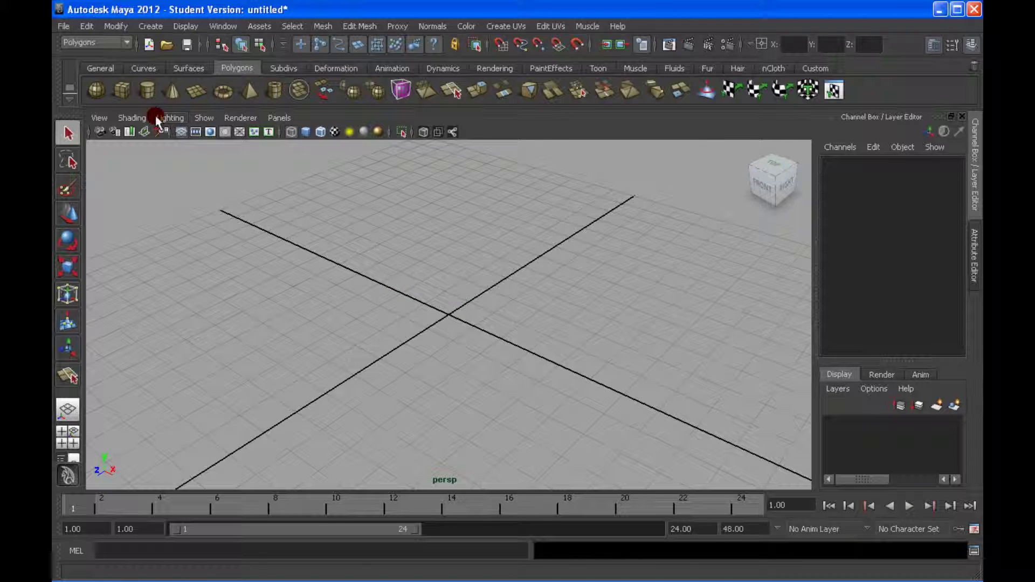
pyautogui.click(157, 26)
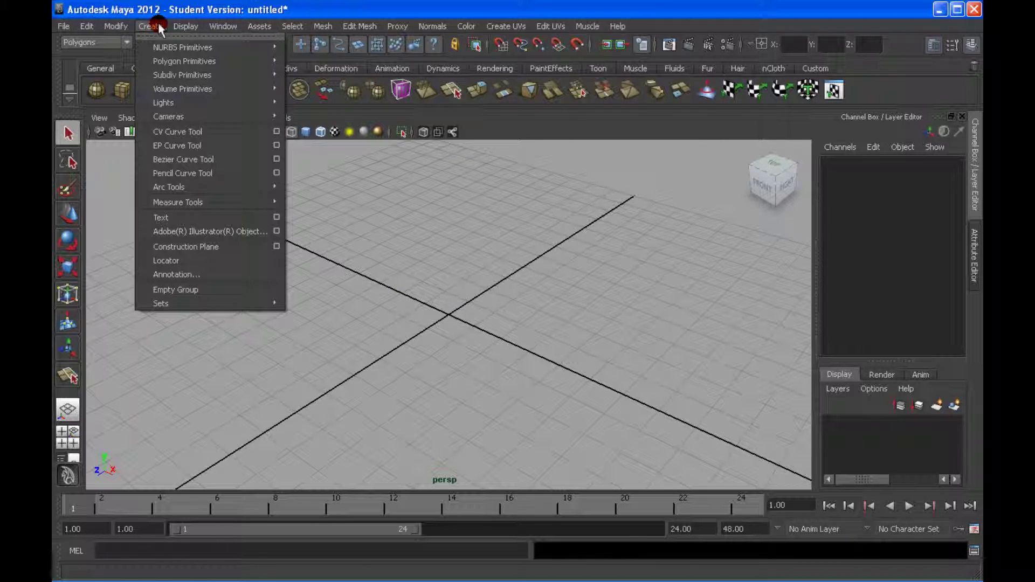
pyautogui.moveTo(174, 63)
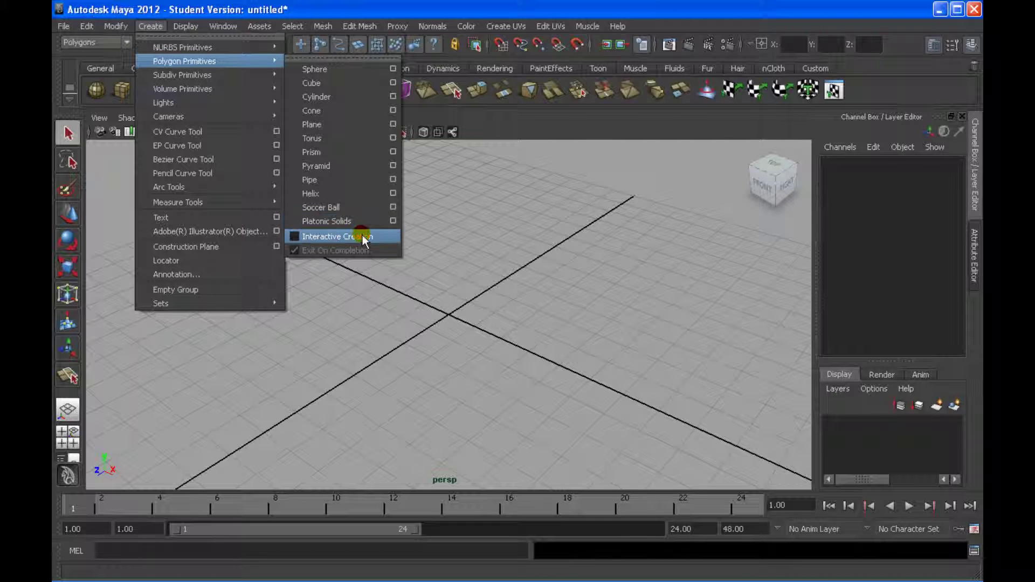
pyautogui.click(497, 278)
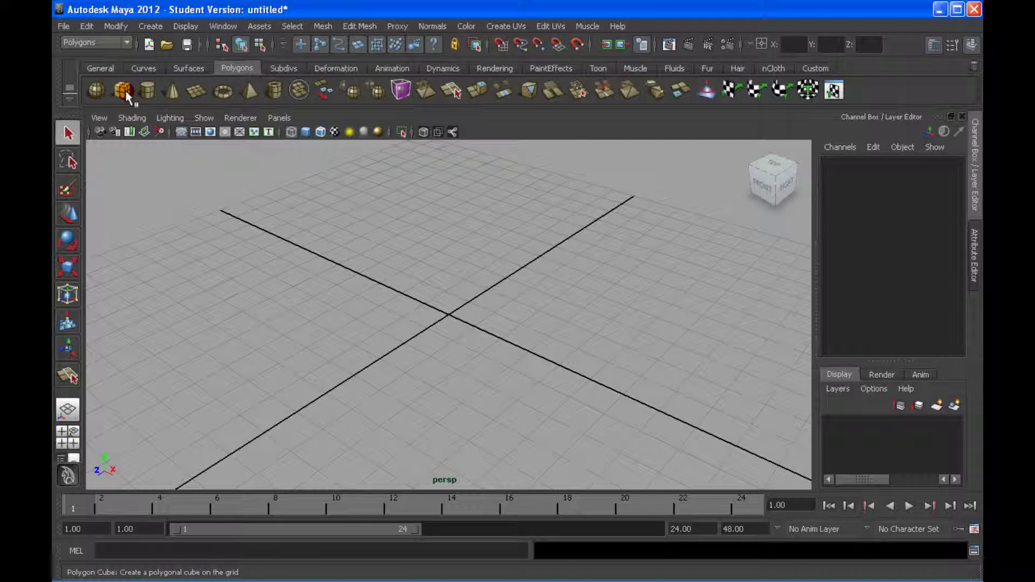
pyautogui.click(127, 93)
# - Examine the new cube from several angles and review the Interactive Creation option for polygon primitives
pyautogui.scroll(4, 478, 341)
pyautogui.keyDown('alt'); pyautogui.moveTo(477, 341); pyautogui.dragTo(504, 305); pyautogui.keyUp('alt')
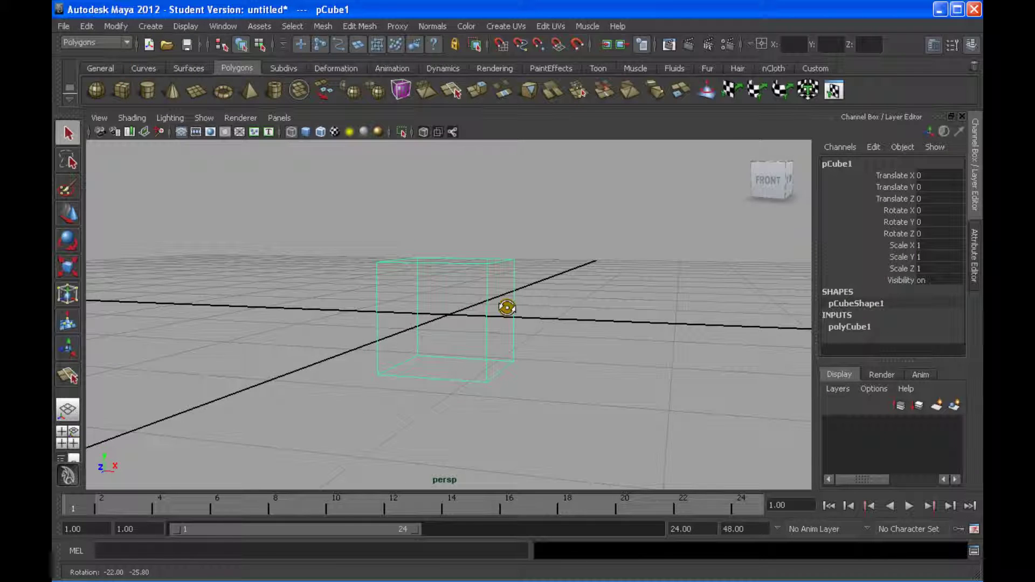
pyautogui.keyDown('alt'); pyautogui.moveTo(504, 306); pyautogui.dragTo(933, 202, button='right'); pyautogui.keyUp('alt')
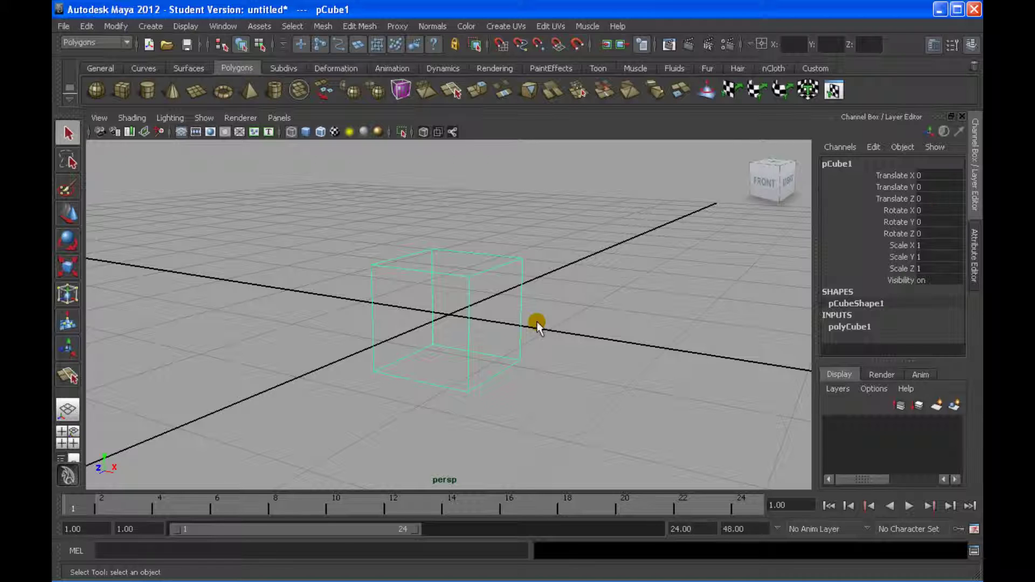
pyautogui.keyDown('alt'); pyautogui.moveTo(537, 324); pyautogui.dragTo(515, 309); pyautogui.keyUp('alt')
pyautogui.scroll(-2, 516, 309)
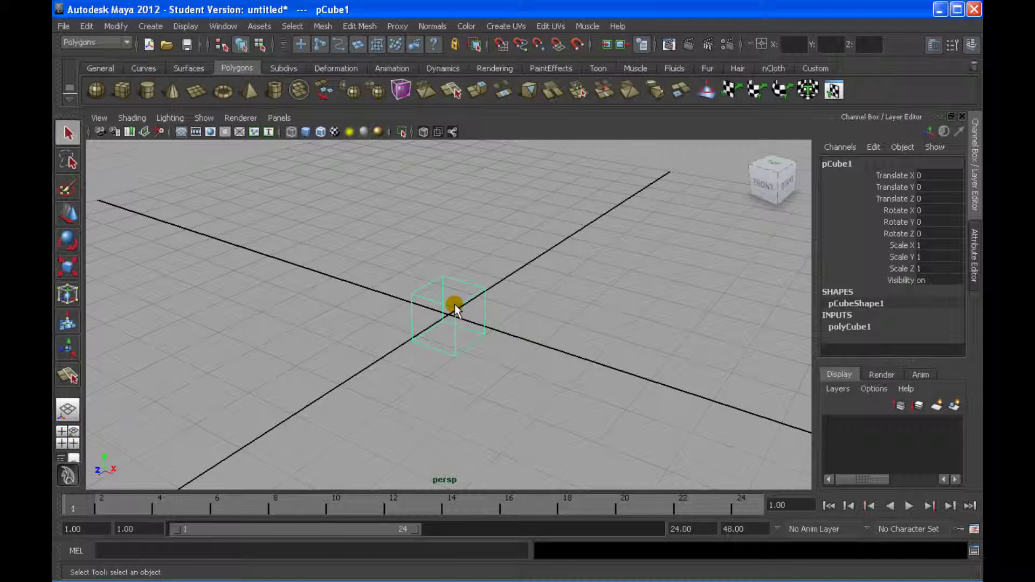
pyautogui.keyDown('alt'); pyautogui.moveTo(455, 305); pyautogui.dragTo(457, 358); pyautogui.keyUp('alt')
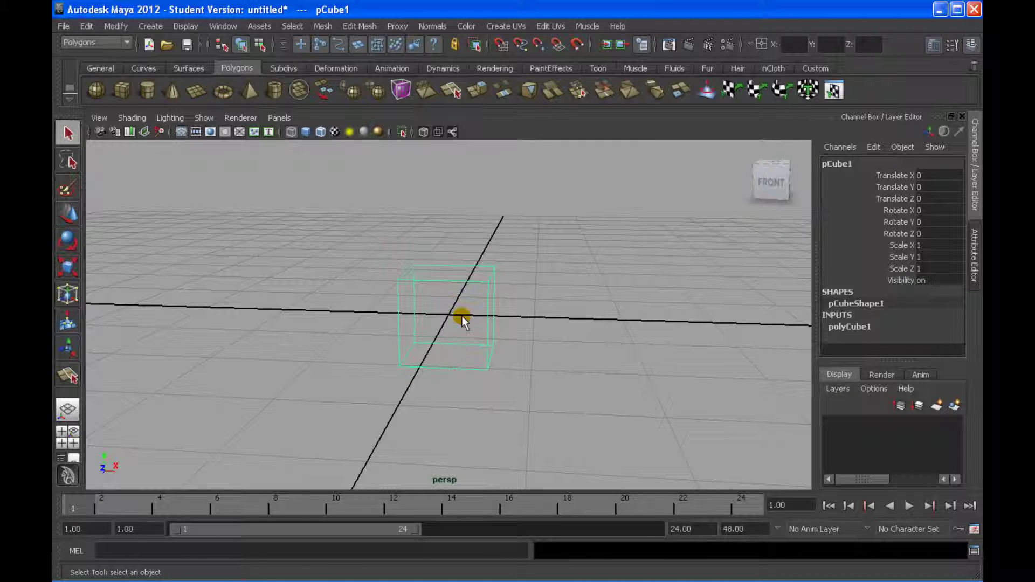
pyautogui.keyDown('alt'); pyautogui.moveTo(541, 302); pyautogui.dragTo(479, 318); pyautogui.keyUp('alt')
pyautogui.press('r')
pyautogui.scroll(-4, 479, 318)
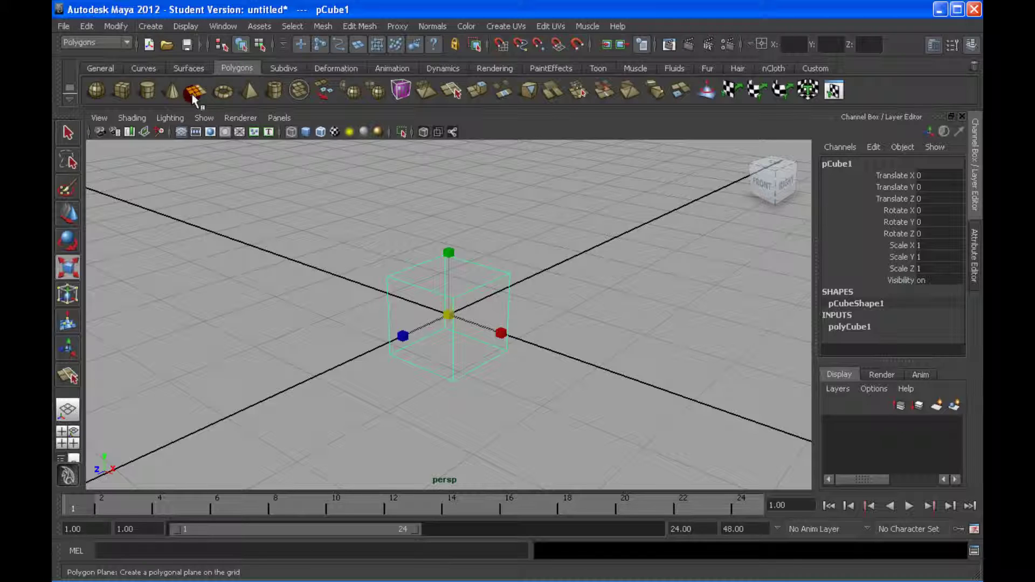
pyautogui.click(150, 26)
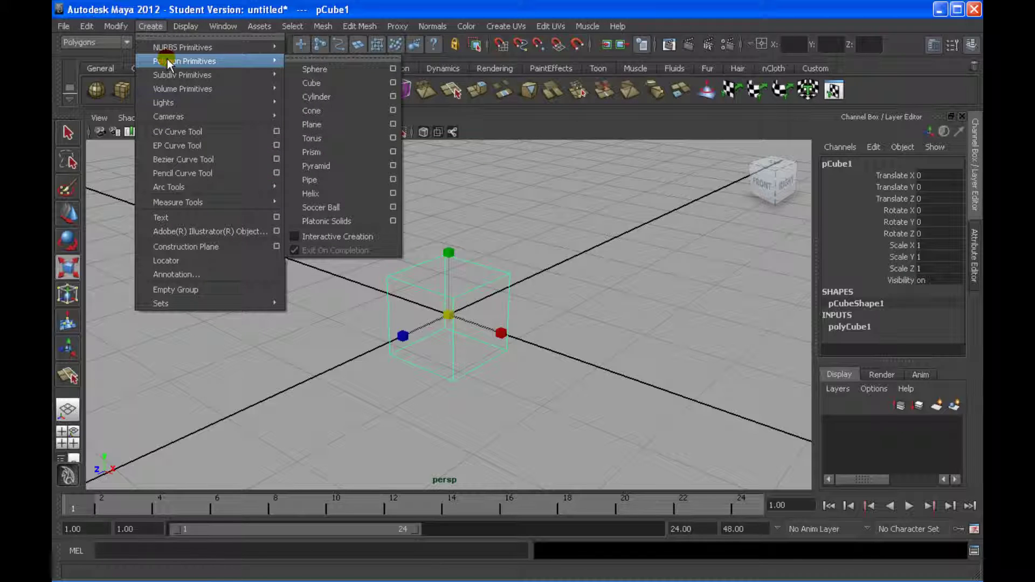
pyautogui.moveTo(226, 47)
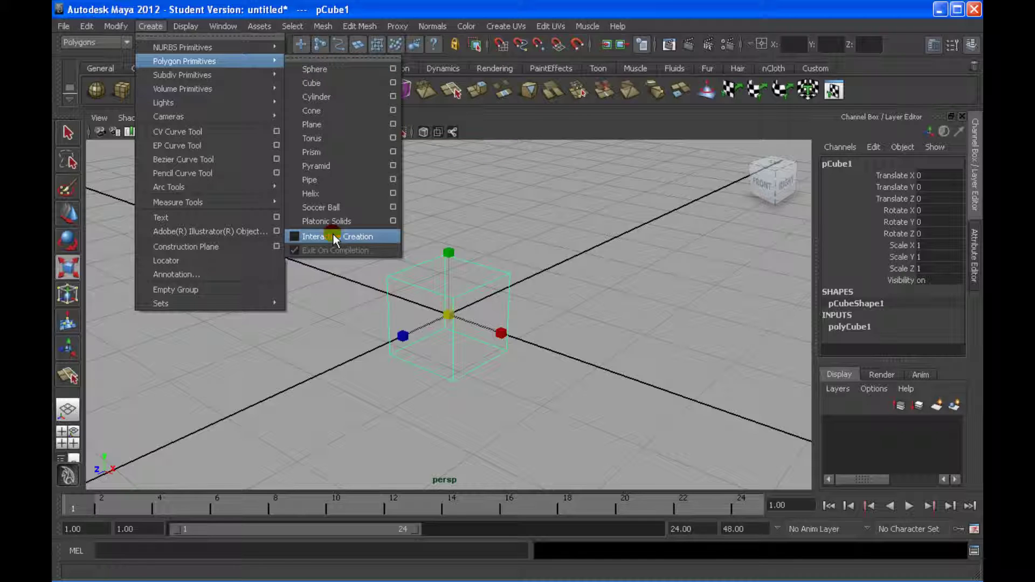
pyautogui.click(462, 261)
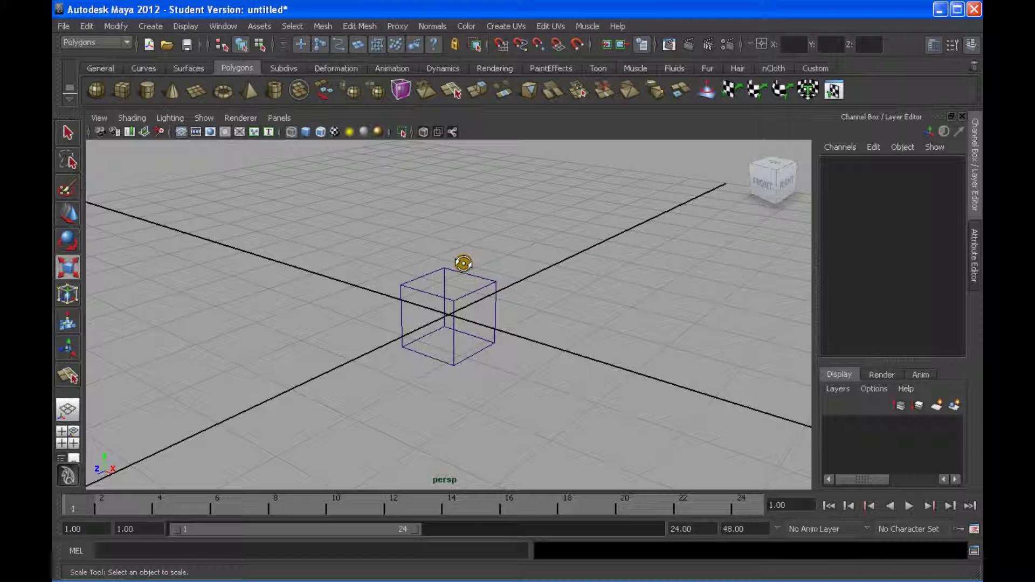
# - Scale the cube into a tall block of about 2.285 in X, 4.63 in Y and 1.831 in Z
pyautogui.keyDown('alt'); pyautogui.moveTo(462, 262); pyautogui.dragTo(485, 325); pyautogui.keyUp('alt')
pyautogui.click(470, 302)
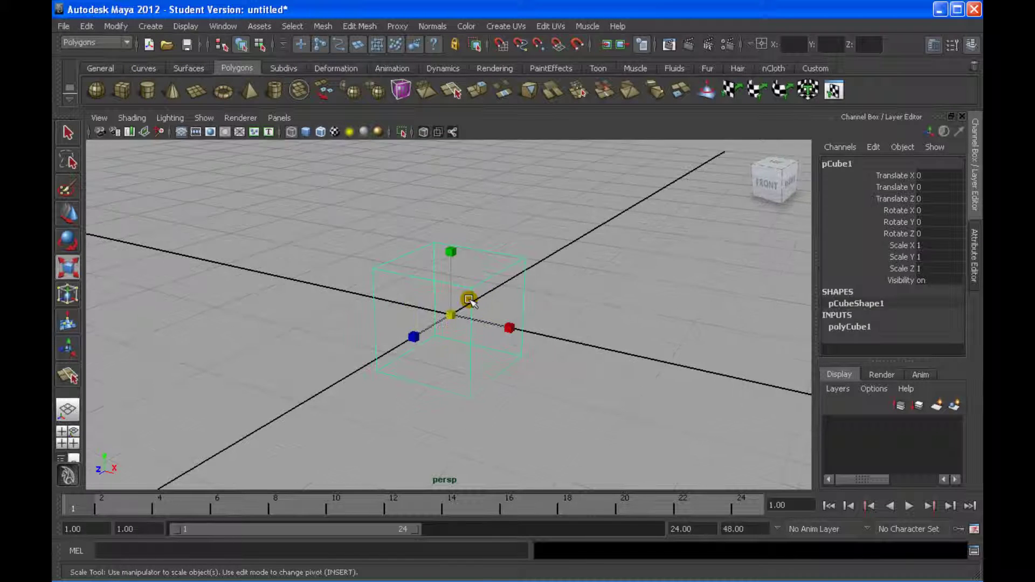
pyautogui.scroll(-3, 467, 307)
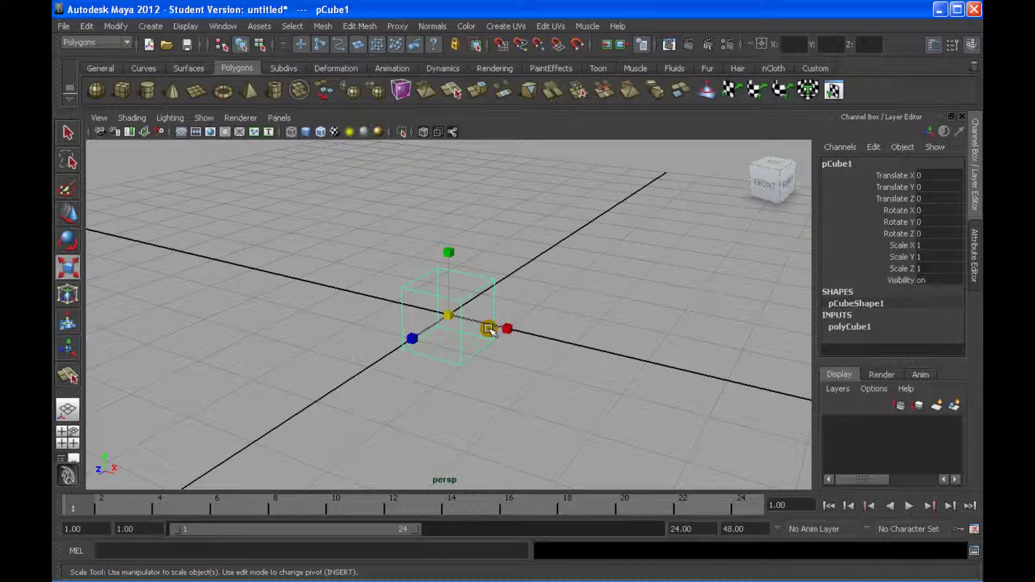
pyautogui.moveTo(489, 329); pyautogui.dragTo(526, 331, button='middle')
pyautogui.moveTo(507, 328); pyautogui.dragTo(522, 332)
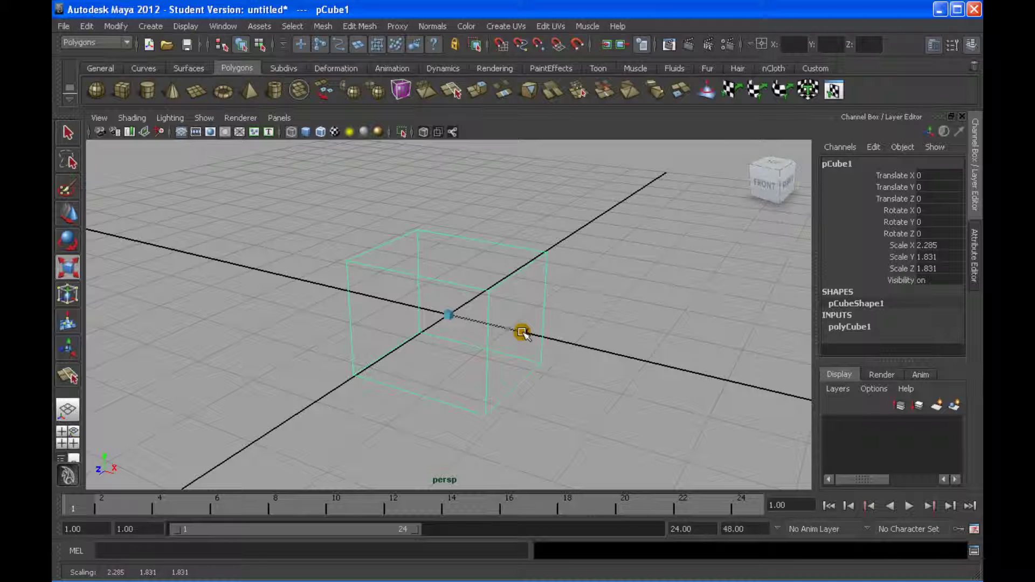
pyautogui.moveTo(449, 253); pyautogui.dragTo(480, 249)
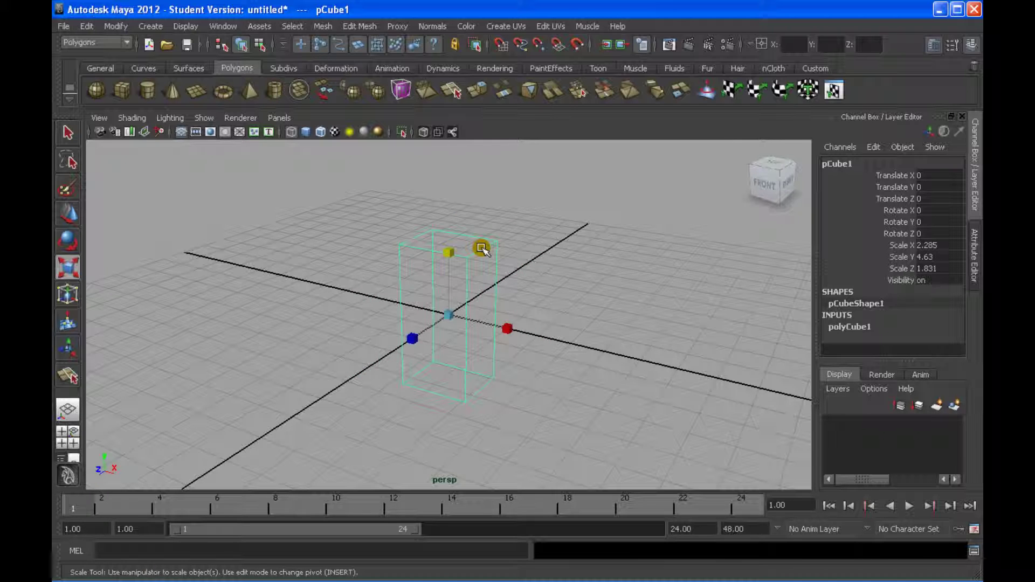
# - Switch to the Windows image viewer to study the torso reference photo, and return to the block in Maya
pyautogui.hotkey('alt', 'Tab')
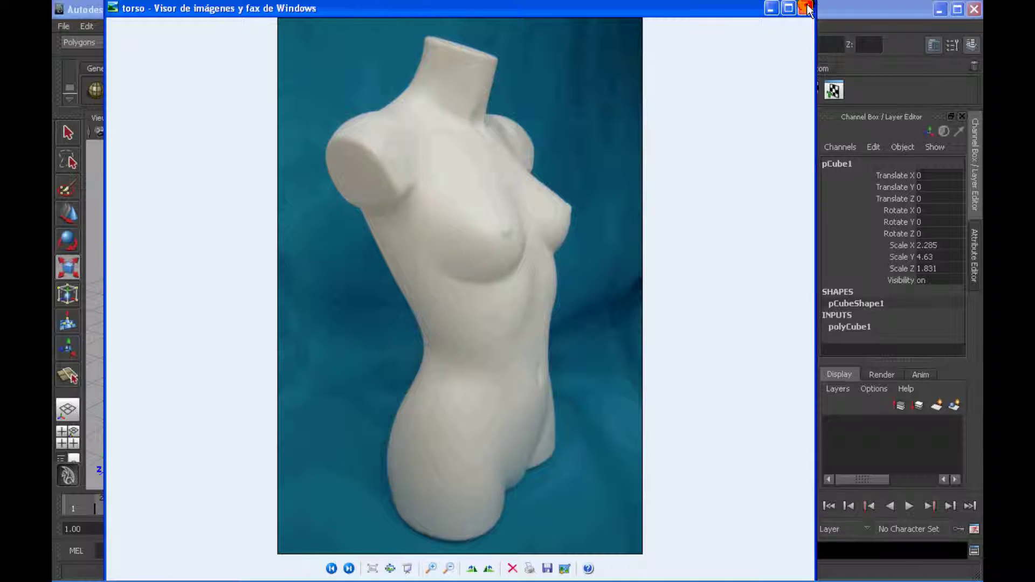
pyautogui.click(774, 8)
pyautogui.keyDown('alt'); pyautogui.moveTo(584, 227); pyautogui.dragTo(513, 290); pyautogui.keyUp('alt')
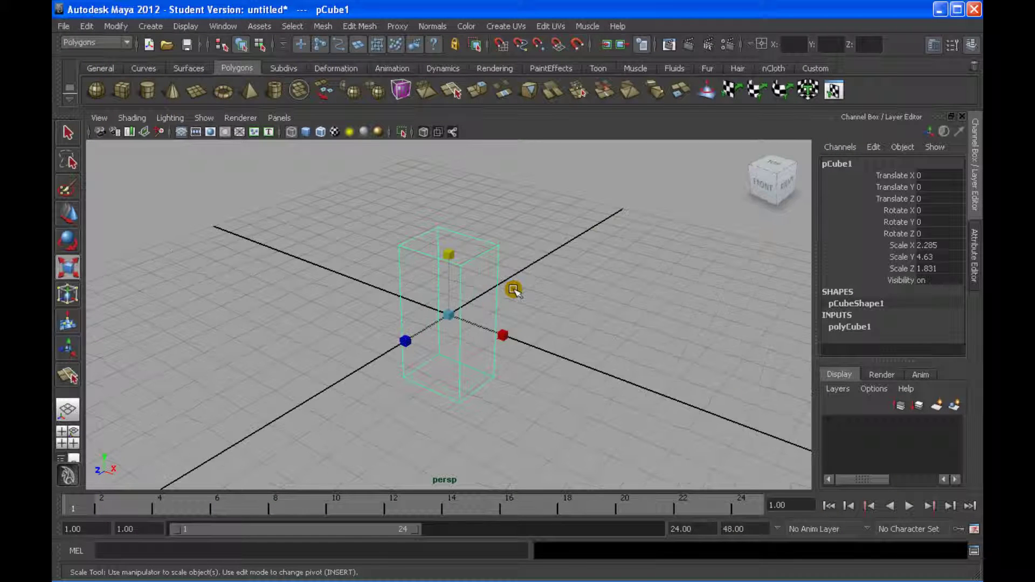
pyautogui.click(513, 290)
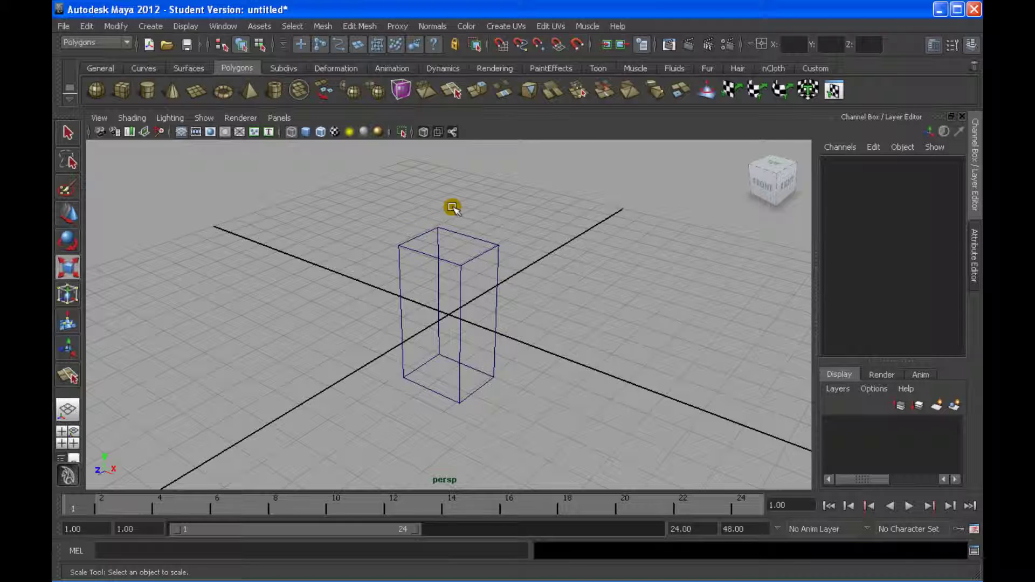
# - Set the Insert Edge Loop Tool to Multiple edge loops with 1 loop for the selected block
pyautogui.keyDown('alt'); pyautogui.moveTo(452, 208); pyautogui.dragTo(474, 285); pyautogui.keyUp('alt')
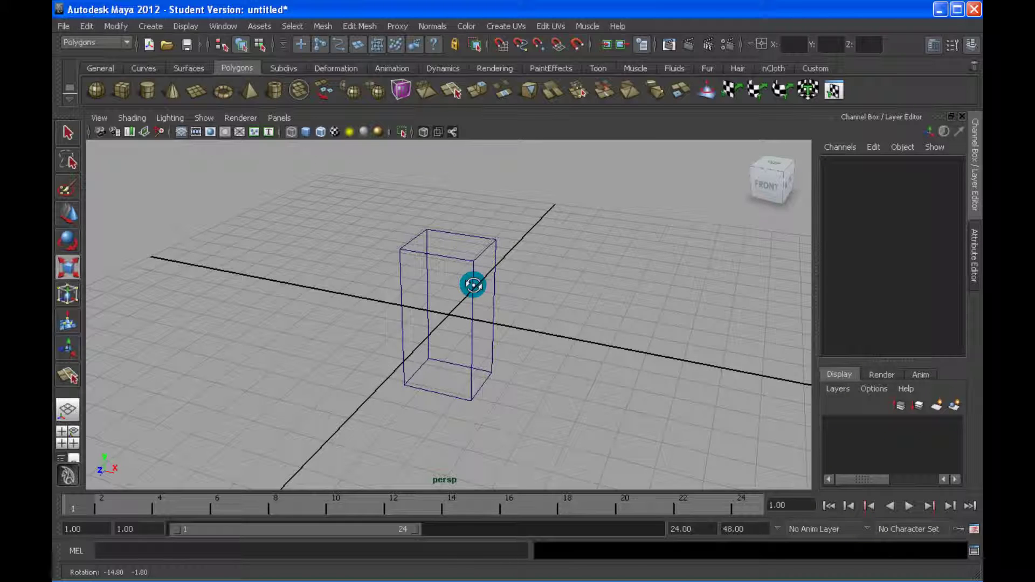
pyautogui.keyDown('alt'); pyautogui.moveTo(431, 242); pyautogui.dragTo(490, 249); pyautogui.keyUp('alt')
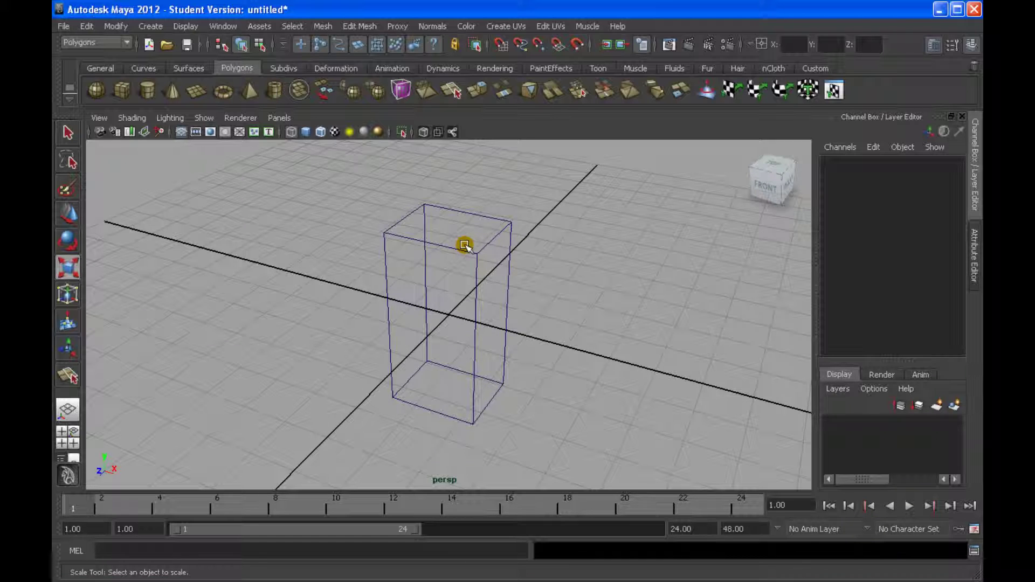
pyautogui.click(454, 247)
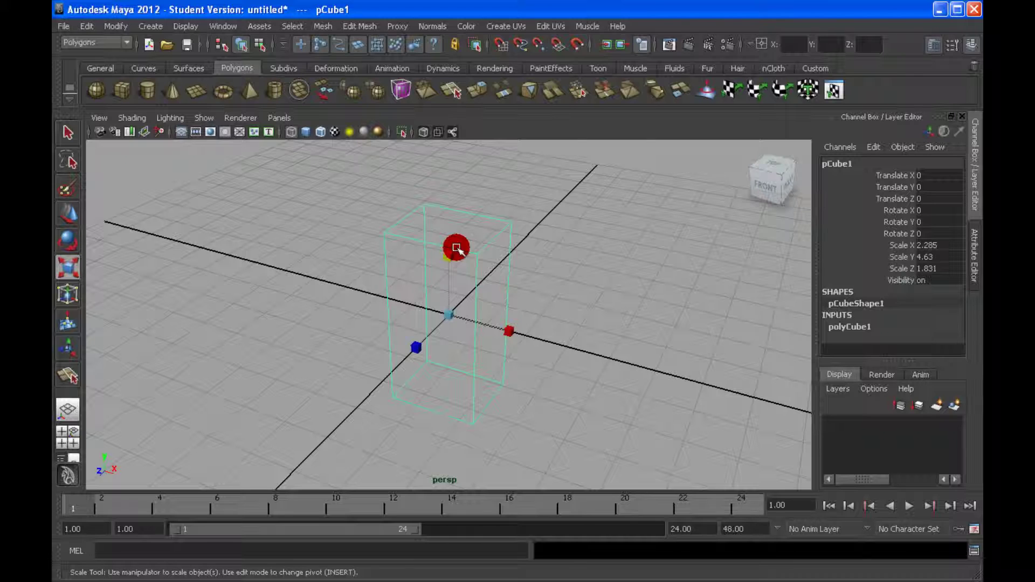
pyautogui.moveTo(456, 249)
pyautogui.keyDown('shift'); pyautogui.mouseDown(button='right')
pyautogui.moveTo(399, 259)
pyautogui.moveTo(430, 268)
pyautogui.moveTo(457, 250)
pyautogui.mouseUp(button='right'); pyautogui.keyUp('shift')
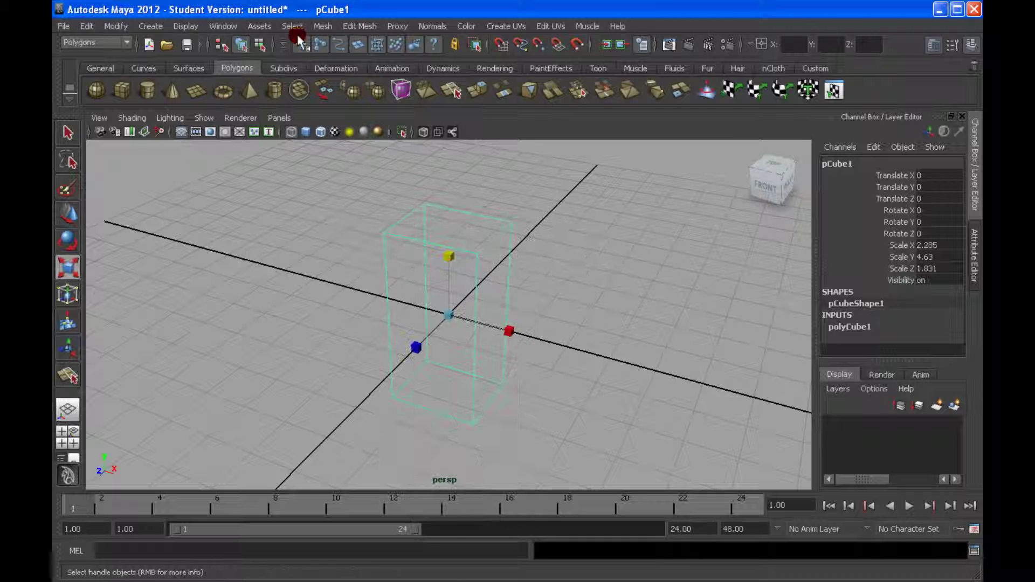
pyautogui.click(360, 26)
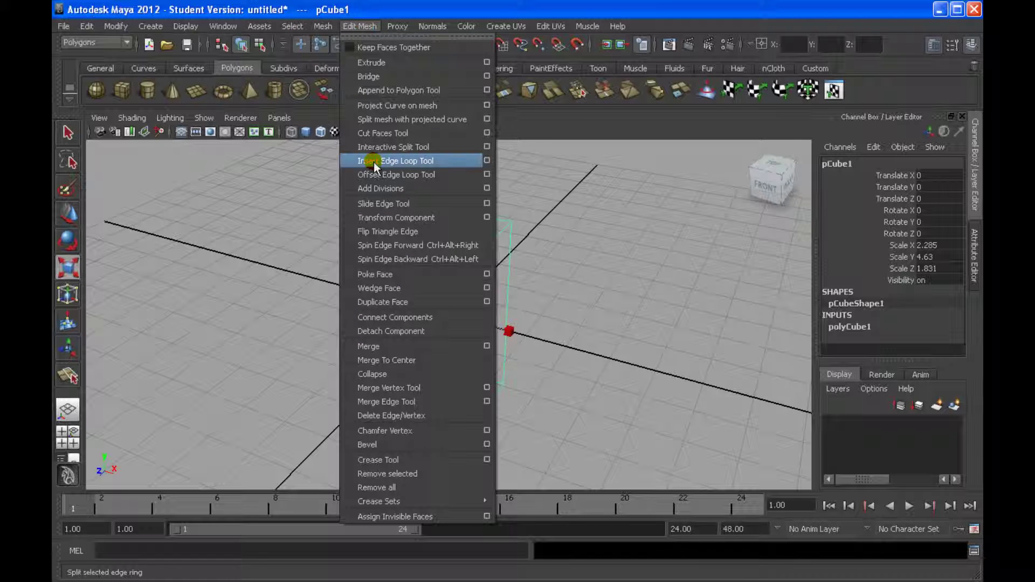
pyautogui.click(485, 160)
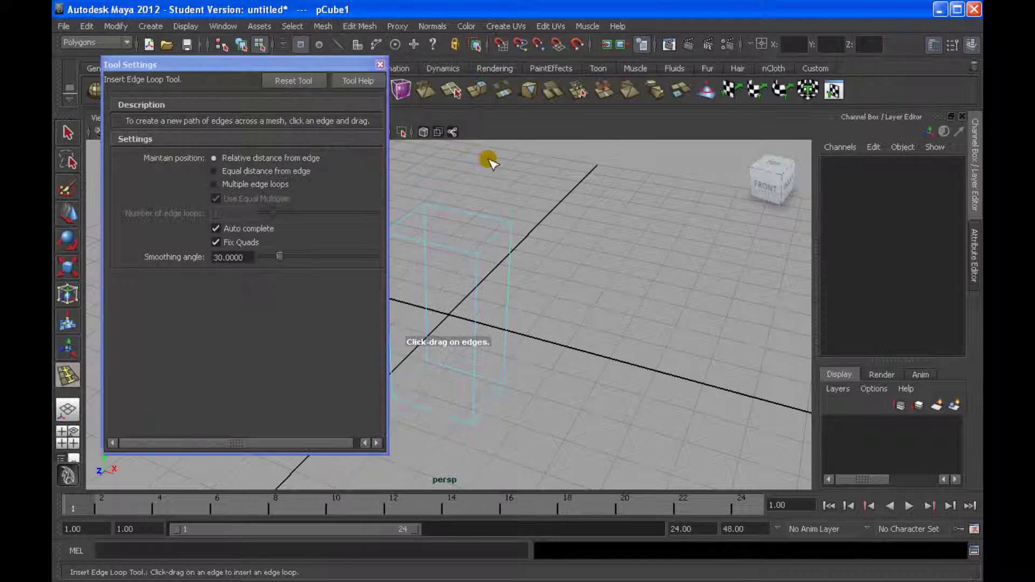
pyautogui.click(214, 184)
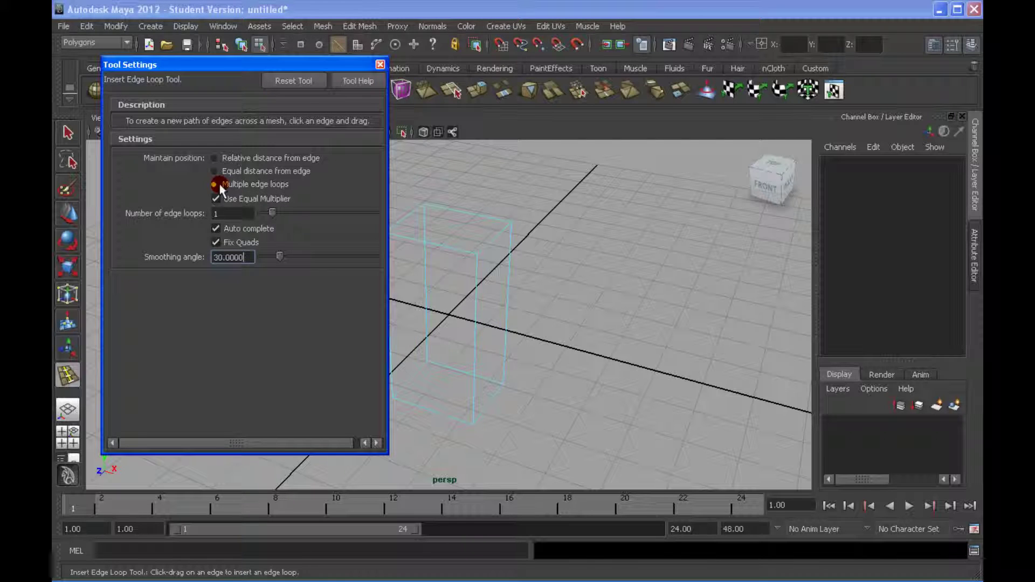
pyautogui.doubleClick(227, 214)
pyautogui.click(380, 65)
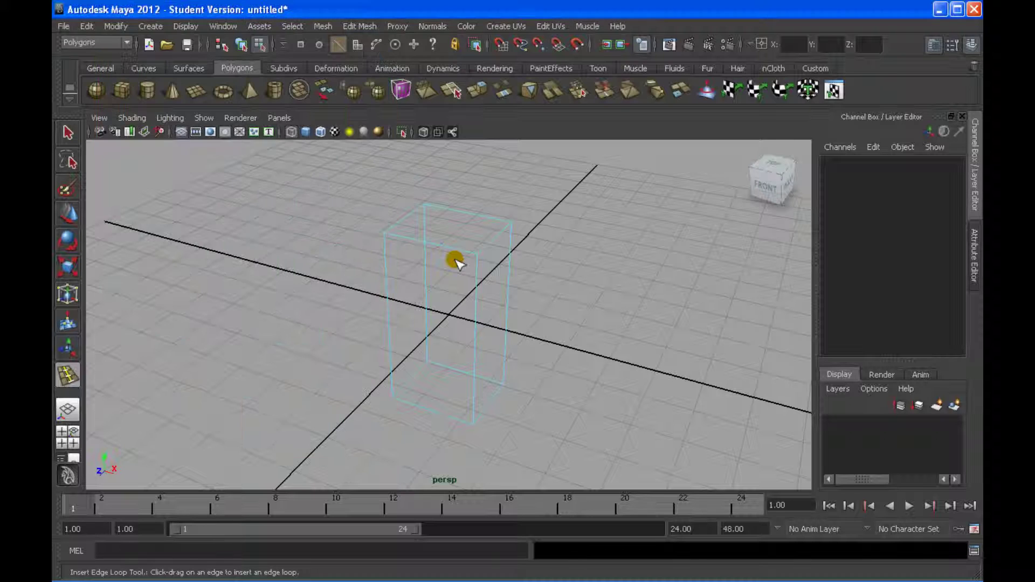
# - Insert one vertical edge loop halfway across the block's width and leave the edge loop tool
pyautogui.keyDown('alt'); pyautogui.moveTo(456, 262); pyautogui.dragTo(444, 249); pyautogui.keyUp('alt')
pyautogui.click(484, 221)
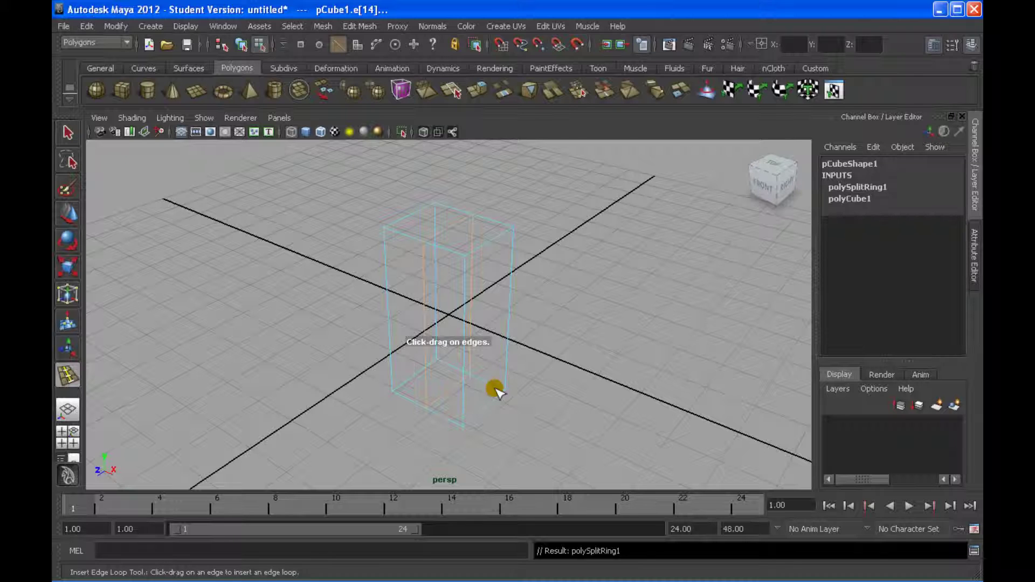
pyautogui.keyDown('alt'); pyautogui.moveTo(434, 339); pyautogui.dragTo(475, 281); pyautogui.keyUp('alt')
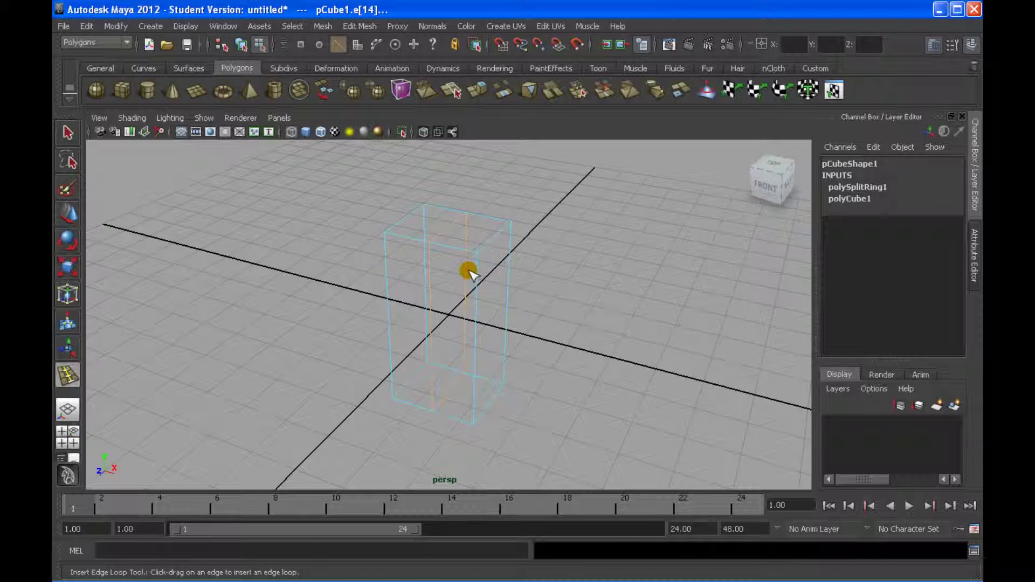
pyautogui.press('q')
pyautogui.click(468, 243)
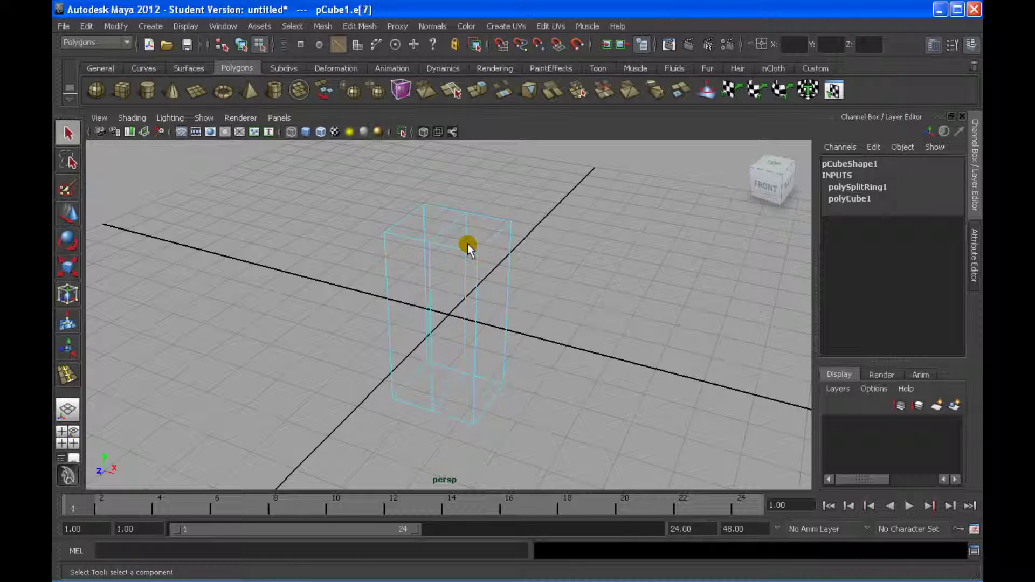
# - Reopen the Insert Edge Loop Tool's settings and set its position mode to Relative distance from edge
pyautogui.moveTo(468, 244); pyautogui.dragTo(429, 264, button='right')
pyautogui.click(460, 245)
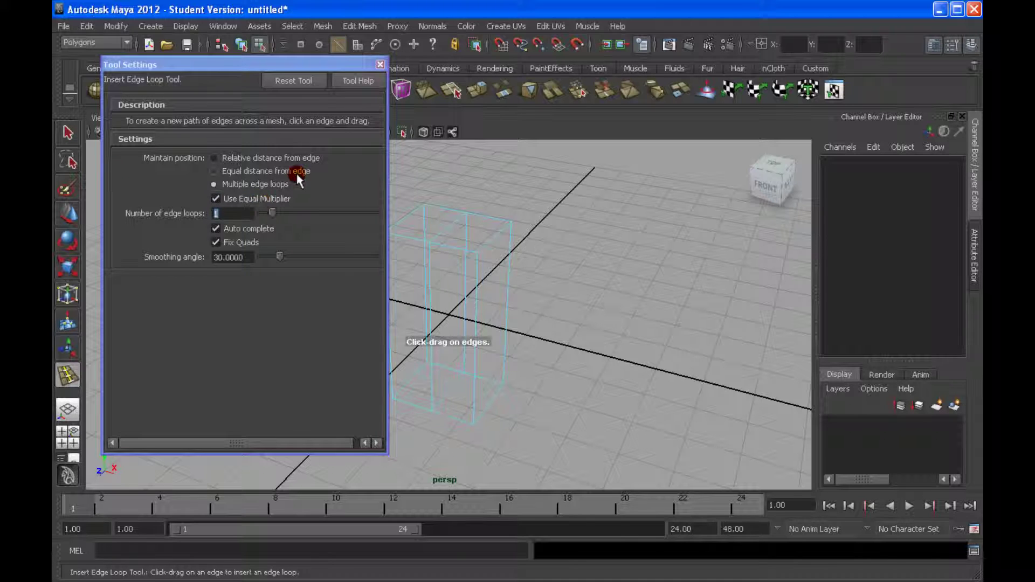
pyautogui.moveTo(249, 63); pyautogui.dragTo(247, 78)
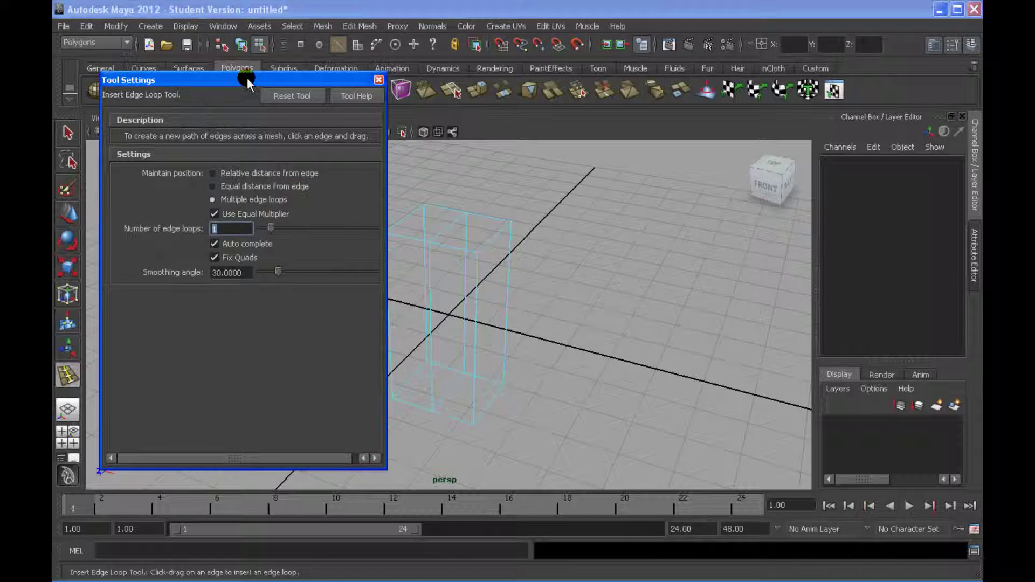
pyautogui.click(216, 172)
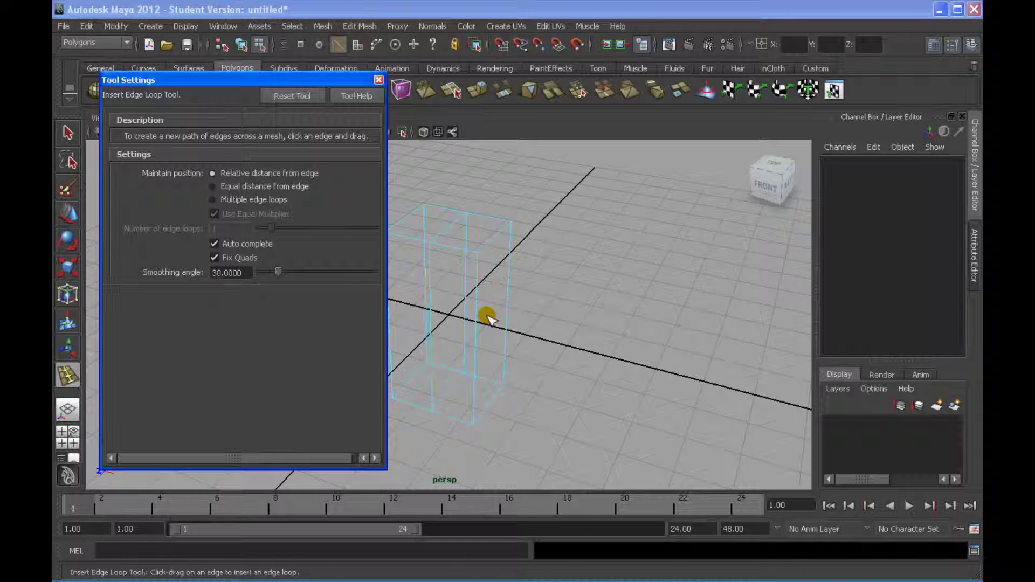
pyautogui.click(370, 97)
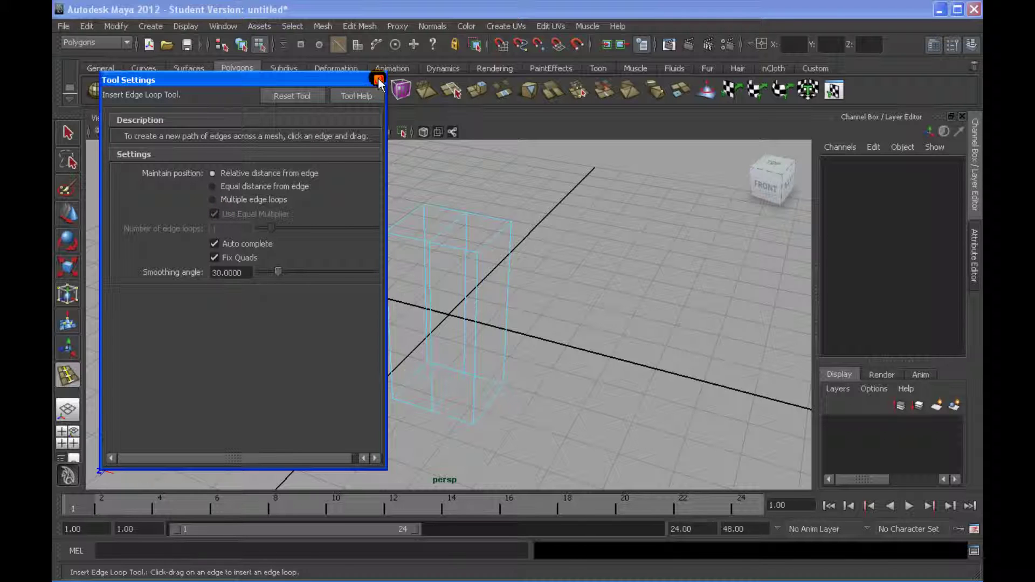
# - Close the edge loop tool's settings, leave the tool and switch the block to face selection
pyautogui.click(378, 80)
pyautogui.press('q')
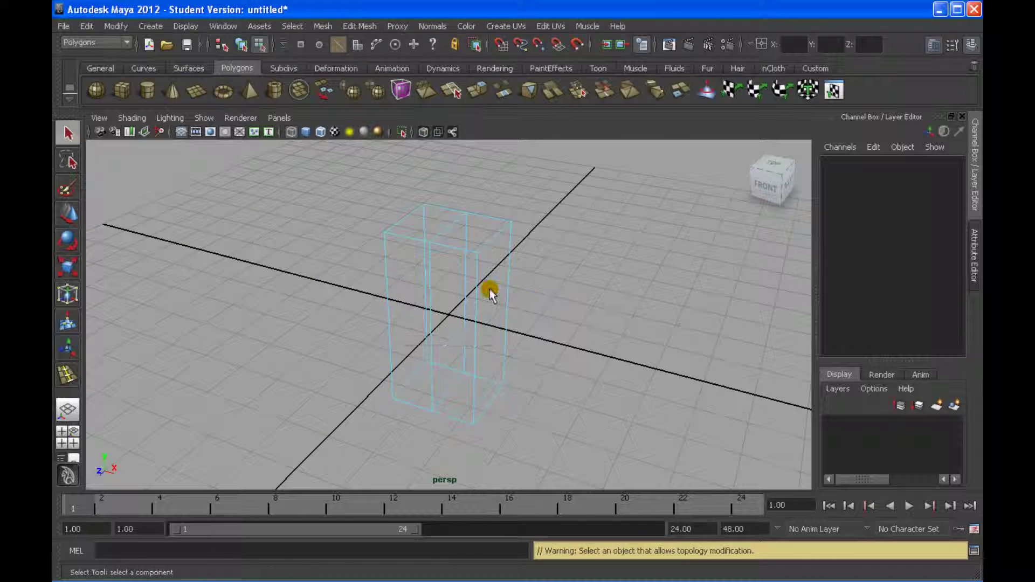
pyautogui.click(489, 289)
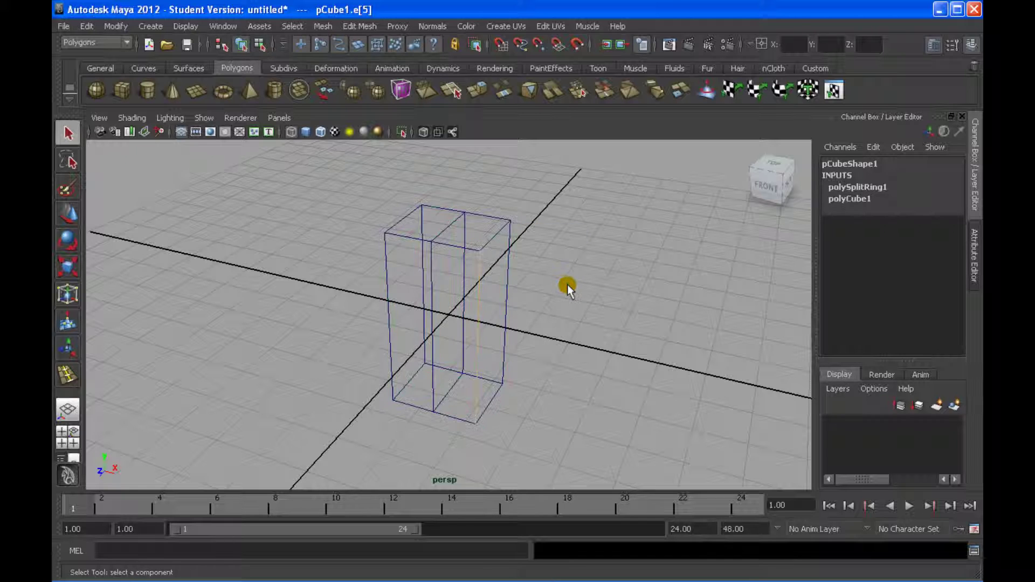
pyautogui.press('F8')
pyautogui.keyDown('alt'); pyautogui.moveTo(568, 285); pyautogui.dragTo(527, 295); pyautogui.keyUp('alt')
pyautogui.rightClick(464, 252)
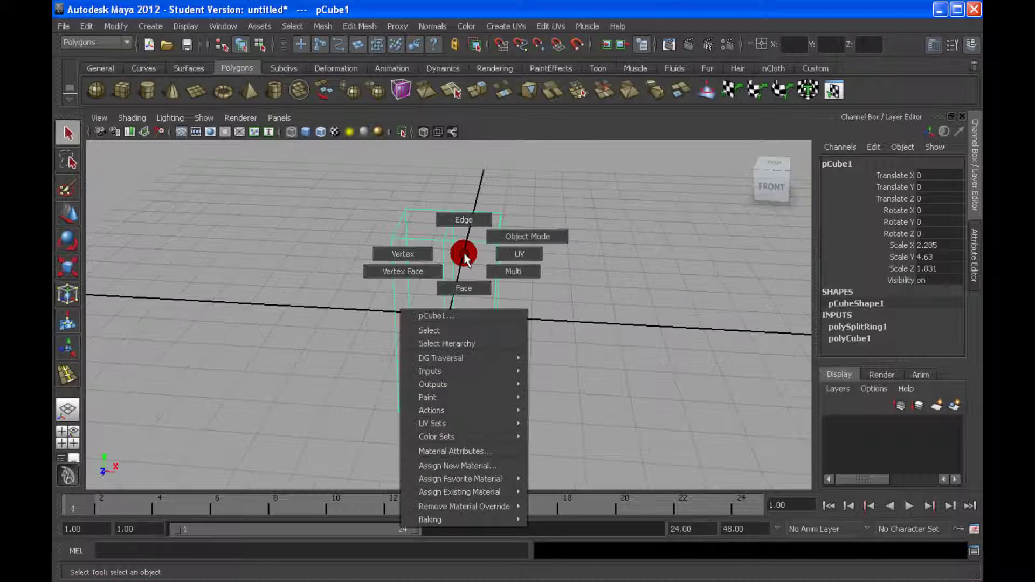
pyautogui.moveTo(464, 252); pyautogui.dragTo(464, 288, button='right')
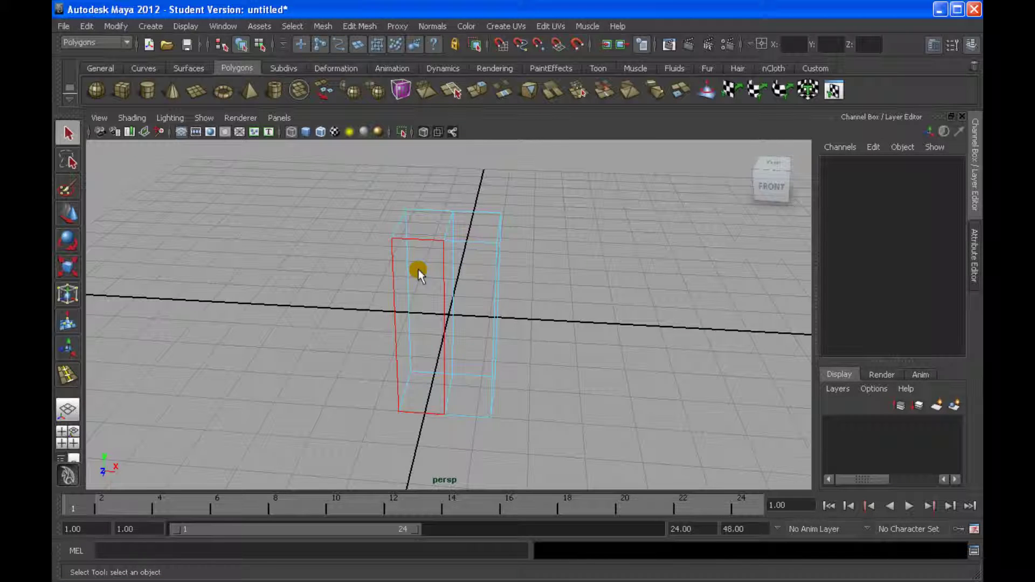
# - Show the block smooth shaded and delete all faces of its half on the negative X side of the centre edge loop
pyautogui.click(418, 270)
pyautogui.keyDown('alt'); pyautogui.moveTo(367, 270); pyautogui.dragTo(424, 383); pyautogui.keyUp('alt')
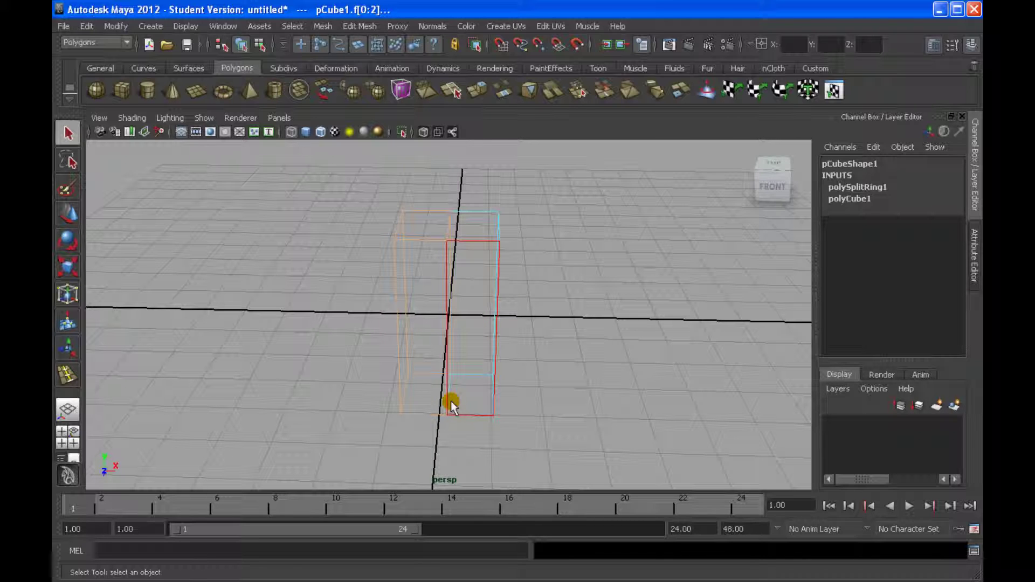
pyautogui.press('5')
pyautogui.click(430, 416)
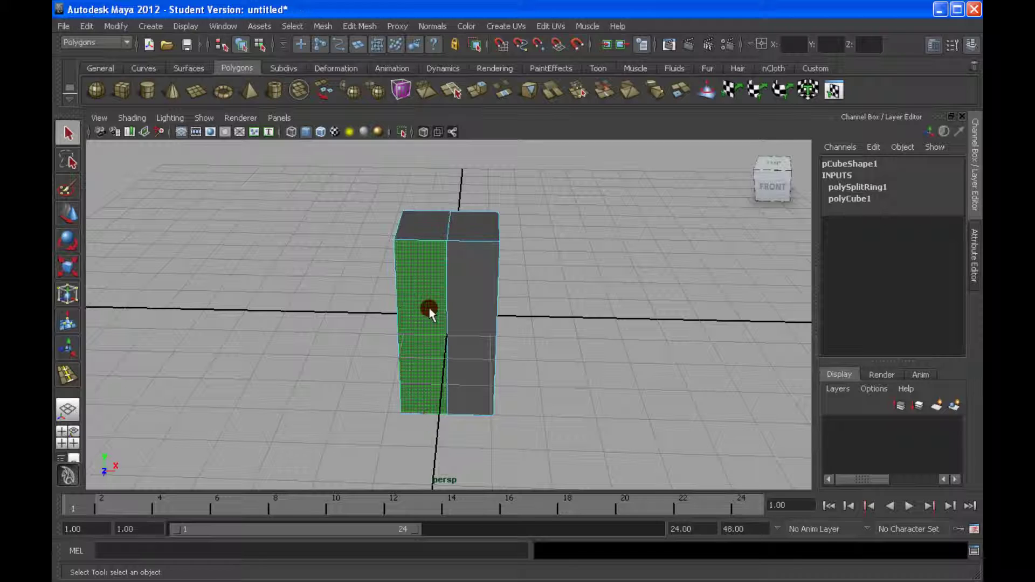
pyautogui.click(430, 221)
pyautogui.press('Delete')
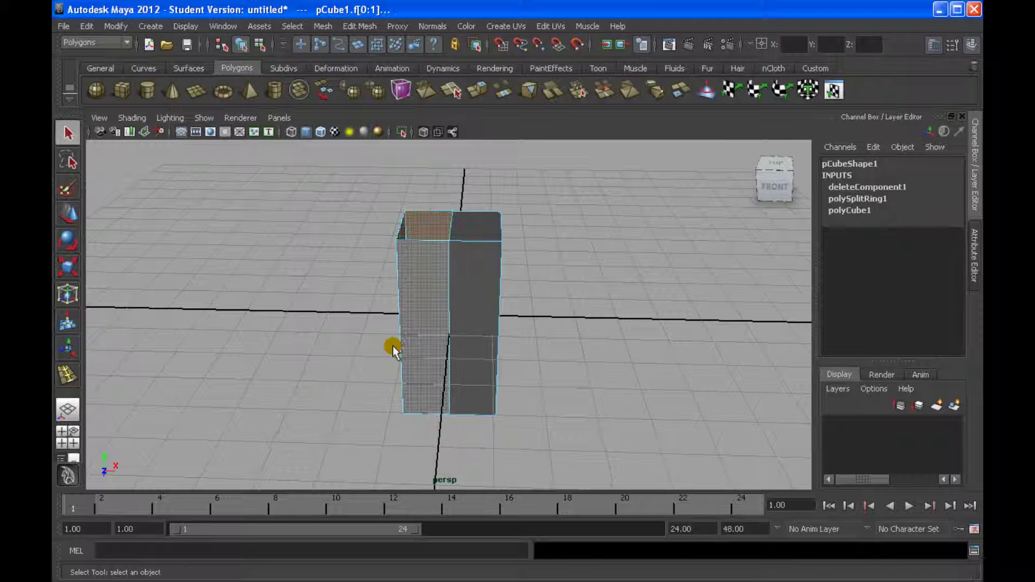
pyautogui.press('Delete')
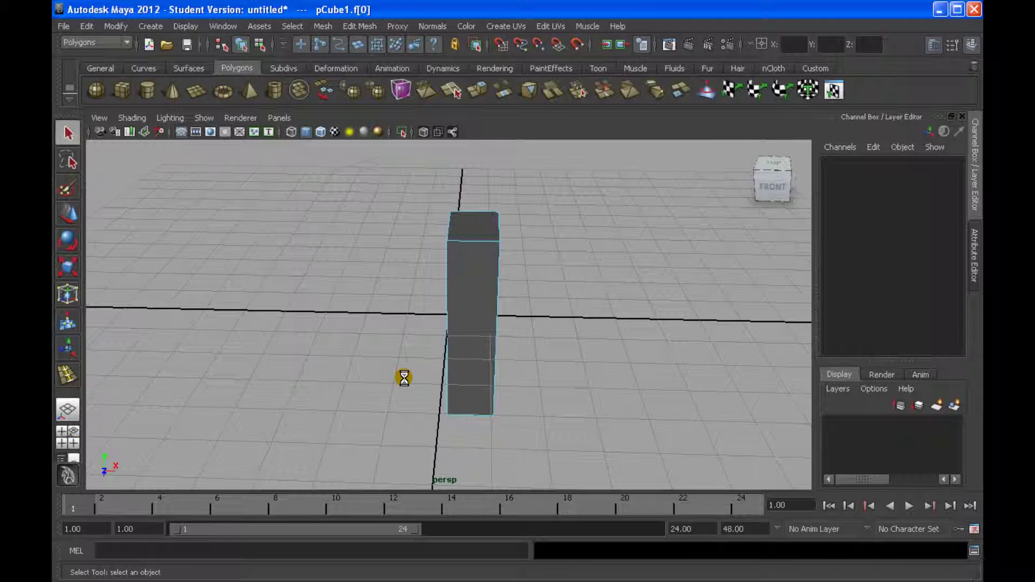
# - Select the remaining half of the block as an object and open the Duplicate Special options
pyautogui.keyDown('alt'); pyautogui.moveTo(404, 378); pyautogui.dragTo(410, 363); pyautogui.keyUp('alt')
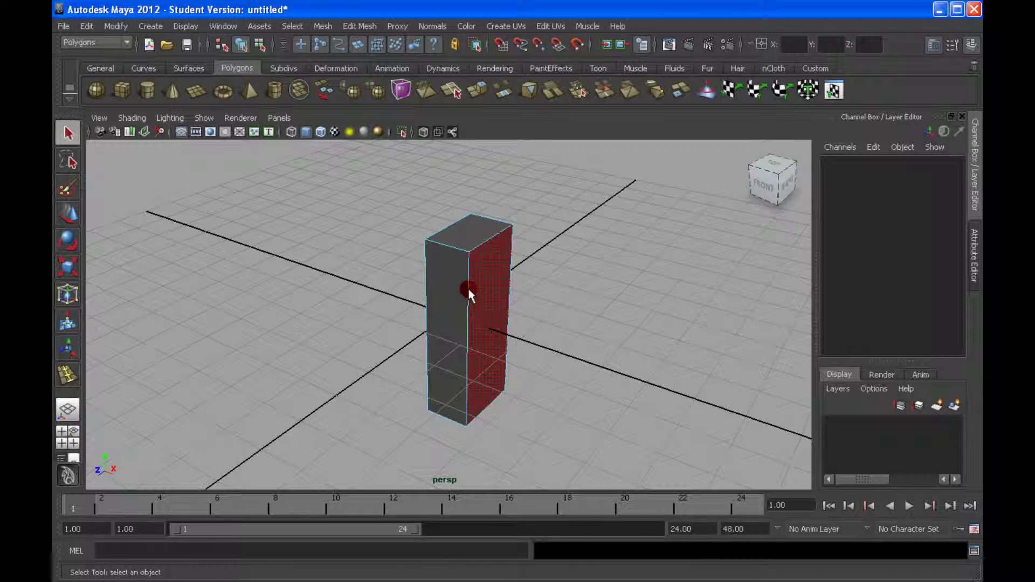
pyautogui.moveTo(468, 293); pyautogui.dragTo(488, 265, button='right')
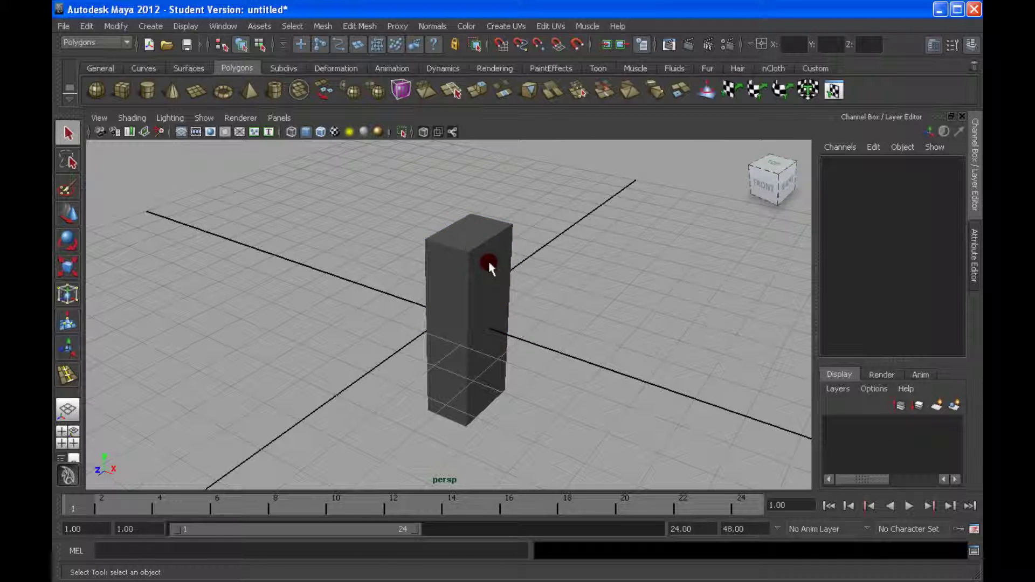
pyautogui.click(488, 264)
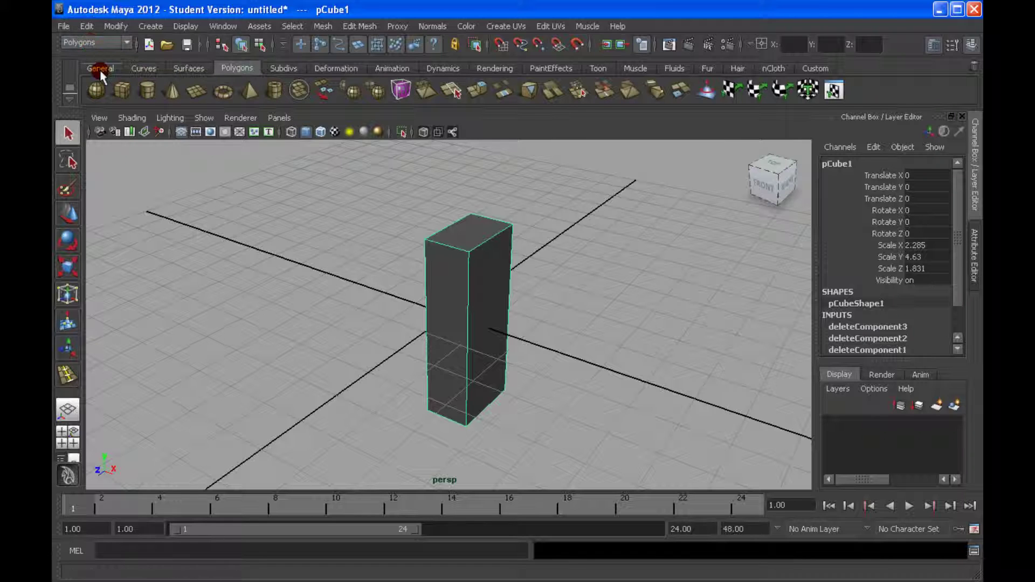
pyautogui.click(88, 26)
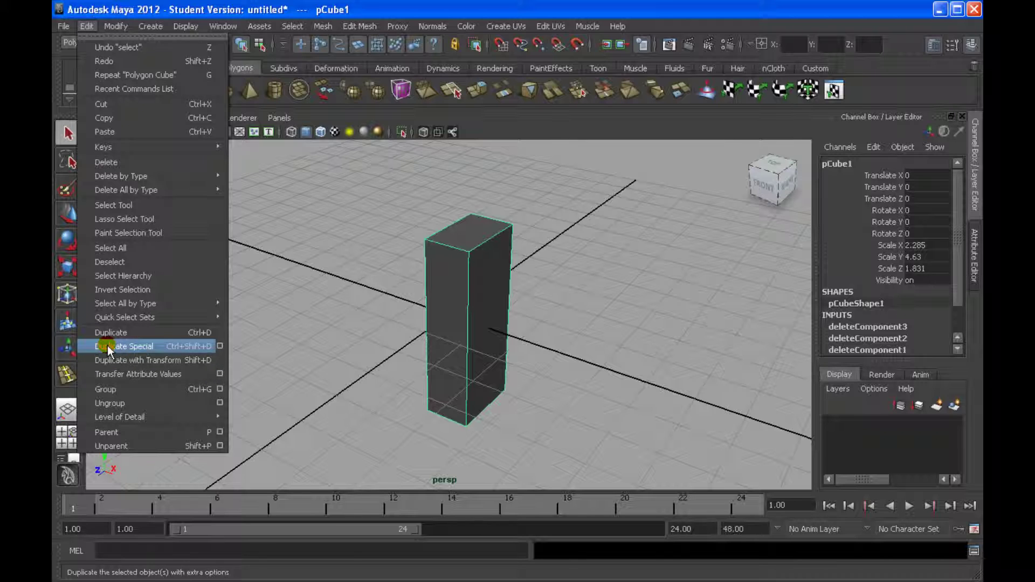
pyautogui.click(220, 347)
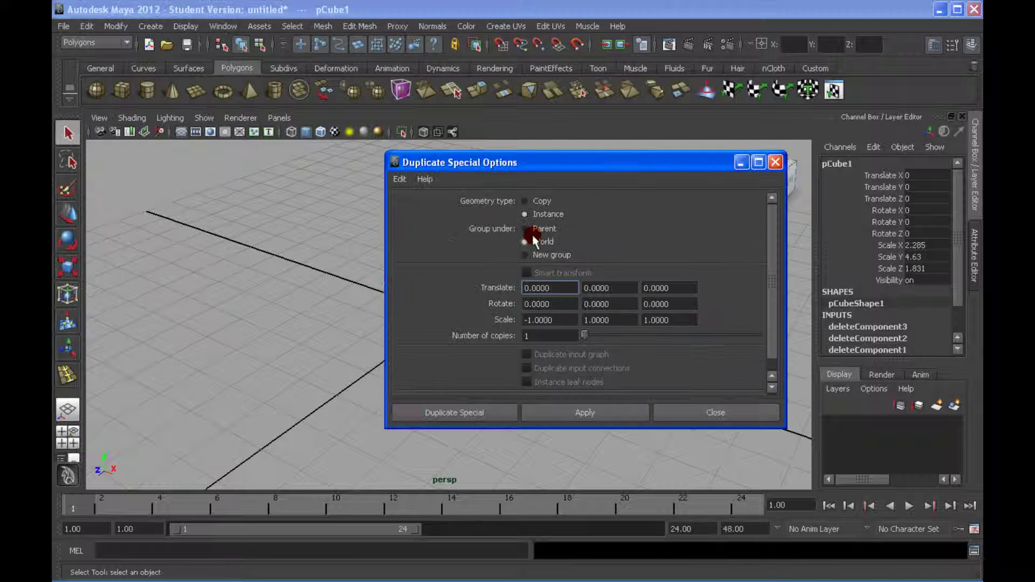
# - Duplicate the half as one instance grouped under World, with scale -1, 1, 1 so it mirrors across X
pyautogui.click(663, 149)
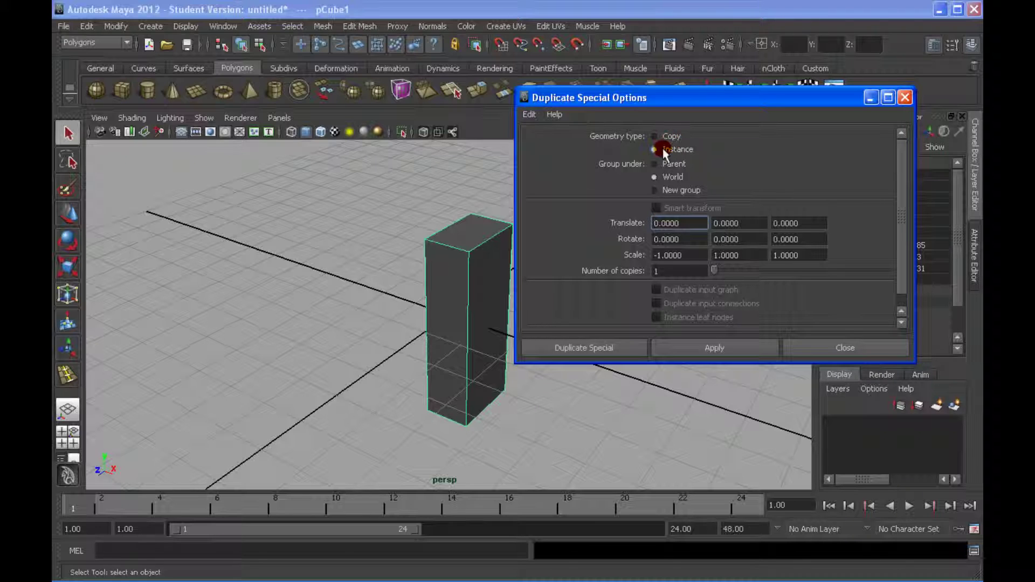
pyautogui.click(678, 178)
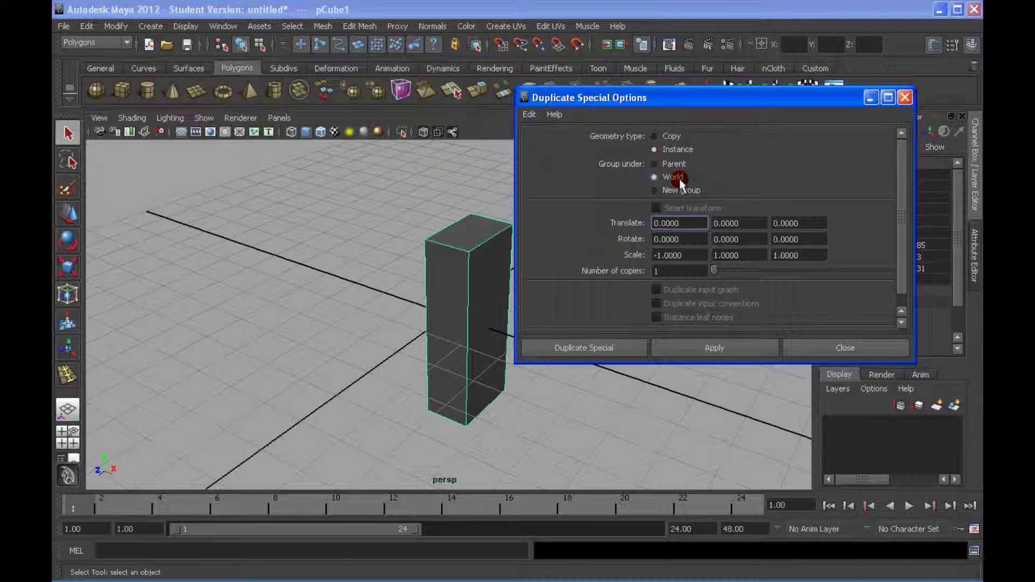
pyautogui.click(658, 256)
pyautogui.click(657, 256)
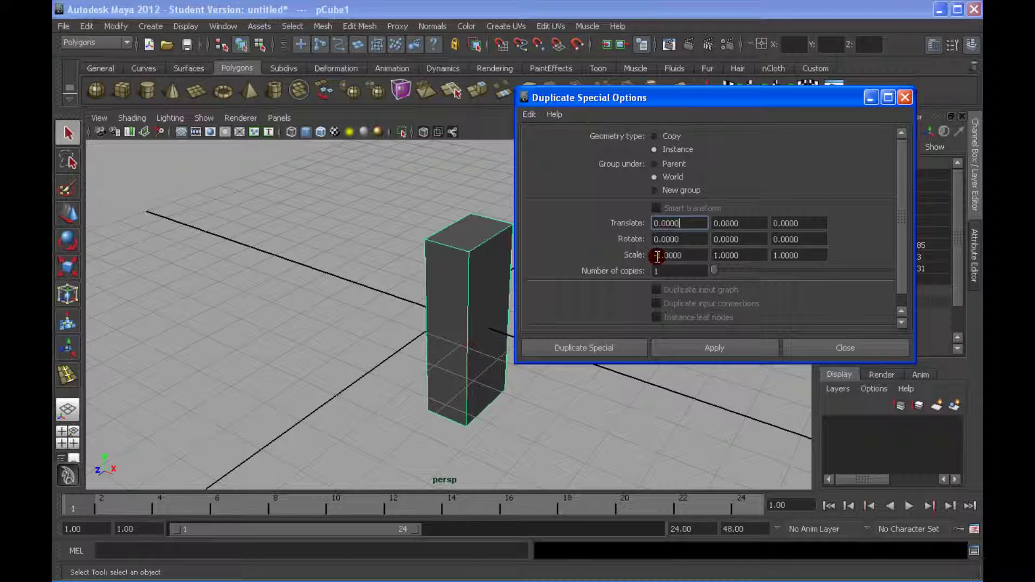
pyautogui.moveTo(657, 257); pyautogui.dragTo(678, 255)
pyautogui.write('-')
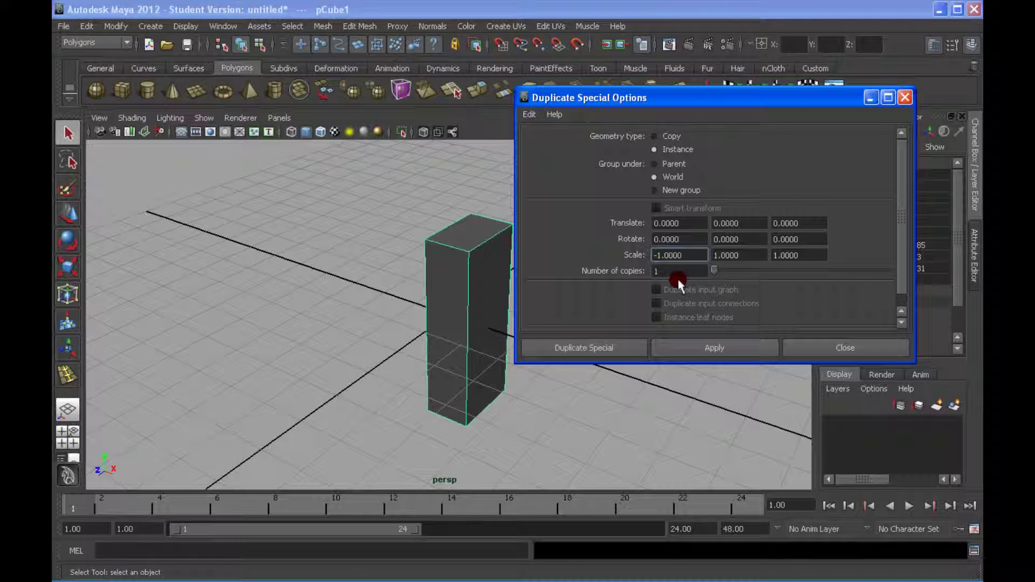
pyautogui.click(652, 256)
pyautogui.click(693, 255)
pyautogui.click(777, 254)
pyautogui.click(465, 244)
pyautogui.click(475, 283)
pyautogui.click(613, 347)
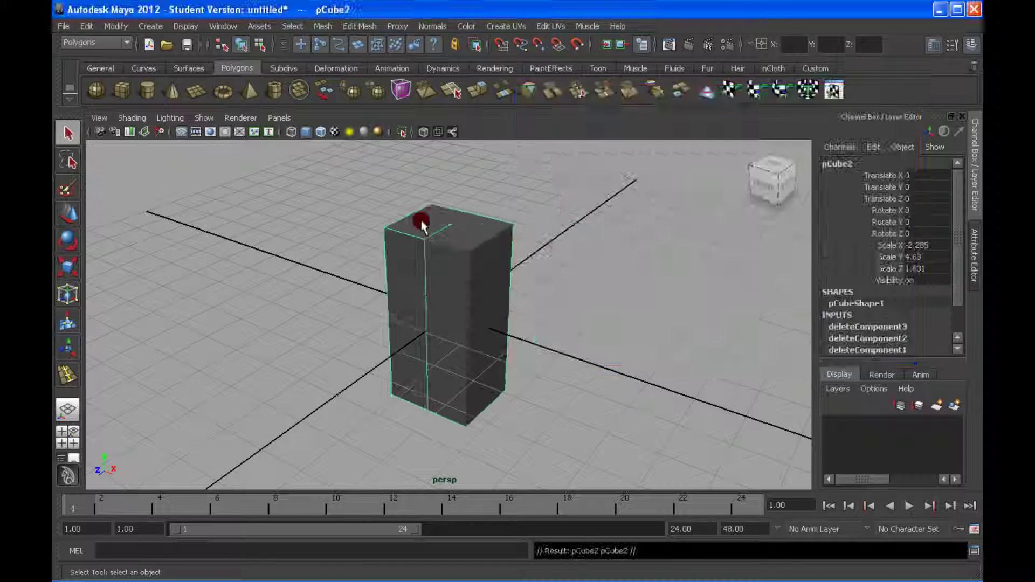
# - Test the mirrored instance by moving the original half's top front corner vertex outward along X, and undo the move
pyautogui.click(405, 253)
pyautogui.click(476, 250)
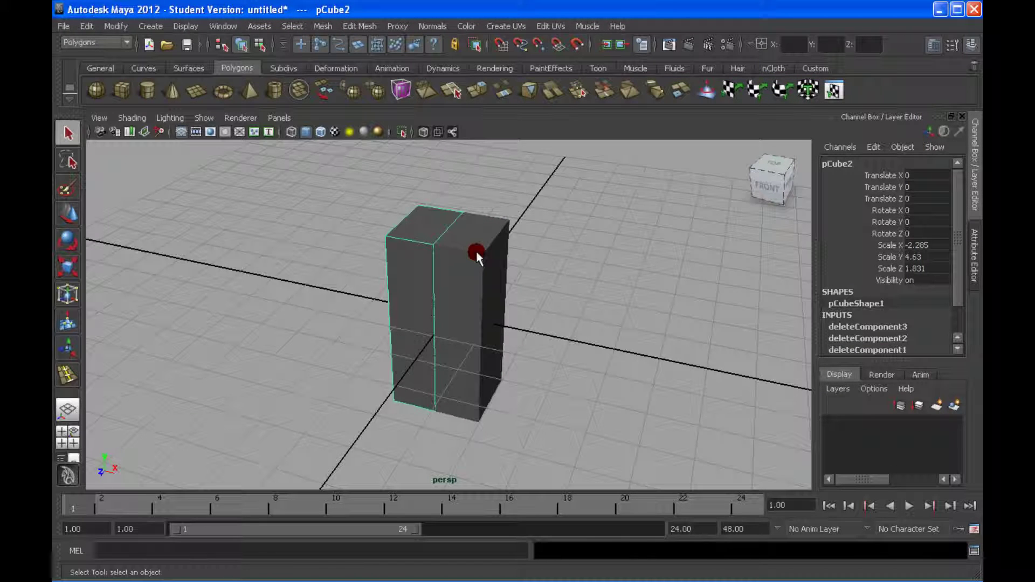
pyautogui.moveTo(478, 248); pyautogui.dragTo(418, 267, button='right')
pyautogui.click(474, 248)
pyautogui.press('w')
pyautogui.keyDown('alt'); pyautogui.moveTo(475, 248); pyautogui.dragTo(597, 283); pyautogui.keyUp('alt')
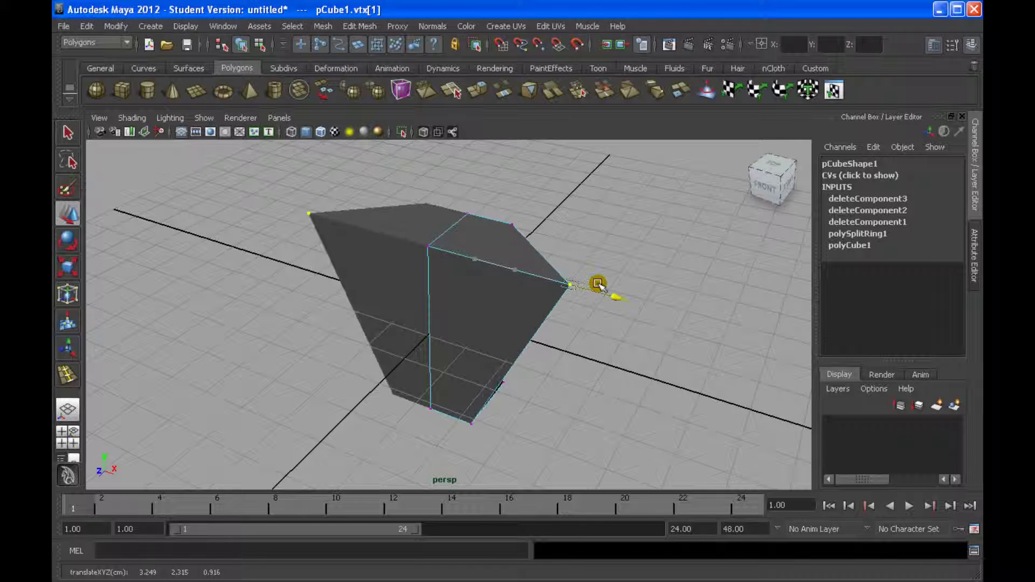
pyautogui.hotkey('ctrl', 'z')
pyautogui.hotkey('ctrl', 'z')
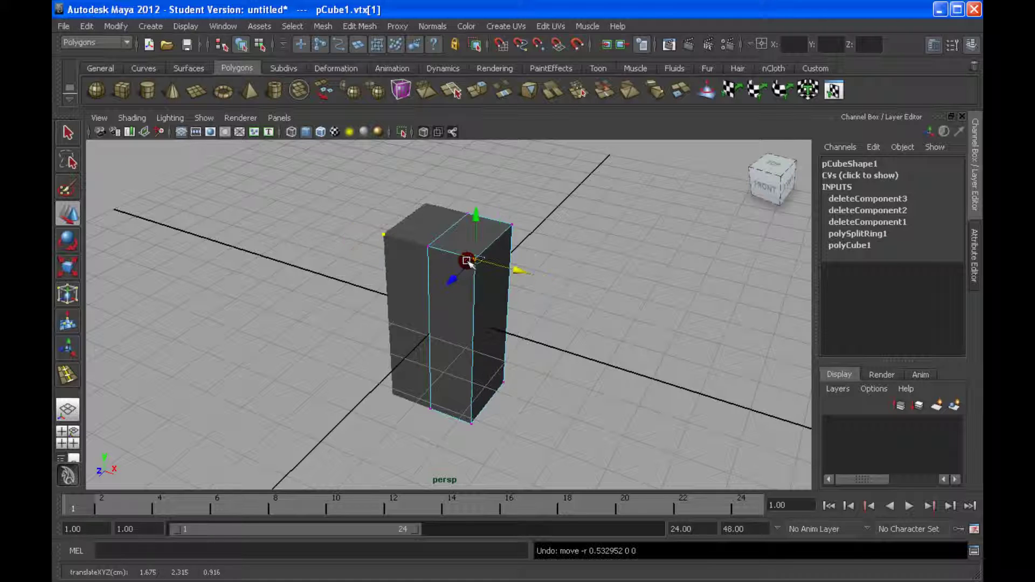
# - Select the outer side face of the original half in face mode, and return to object selection
pyautogui.keyDown('alt'); pyautogui.moveTo(467, 262); pyautogui.dragTo(482, 272); pyautogui.keyUp('alt')
pyautogui.rightClick(483, 272)
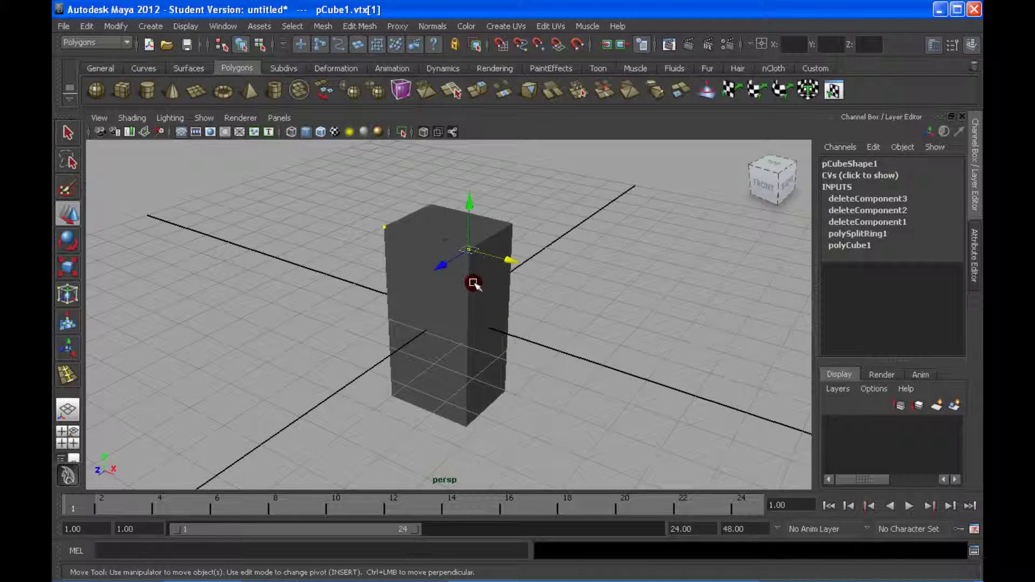
pyautogui.moveTo(469, 325); pyautogui.dragTo(504, 330, button='right')
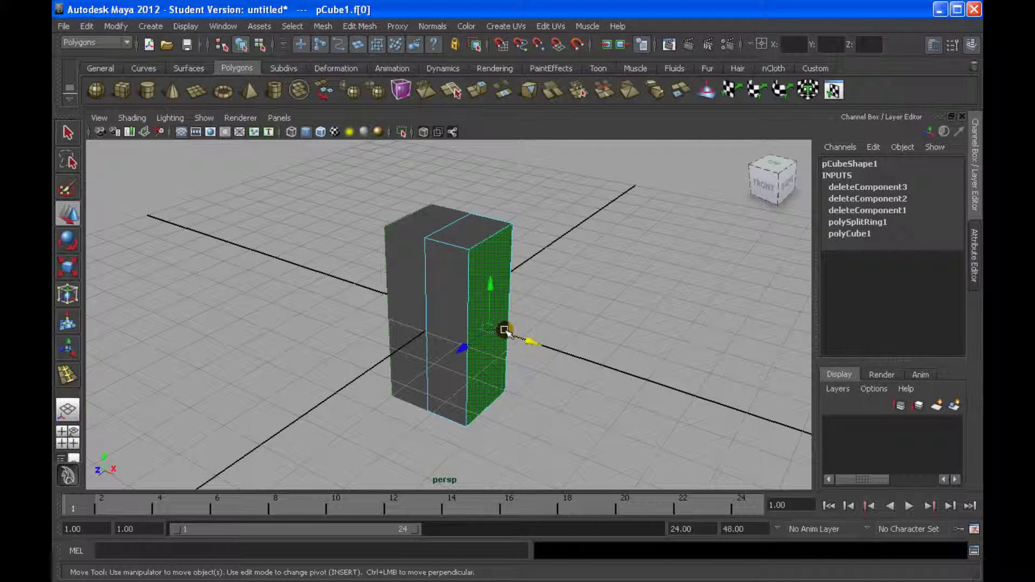
pyautogui.moveTo(513, 345)
pyautogui.keyDown('alt'); pyautogui.mouseDown()
pyautogui.moveTo(597, 363)
pyautogui.moveTo(496, 344)
pyautogui.mouseUp(); pyautogui.keyUp('alt')
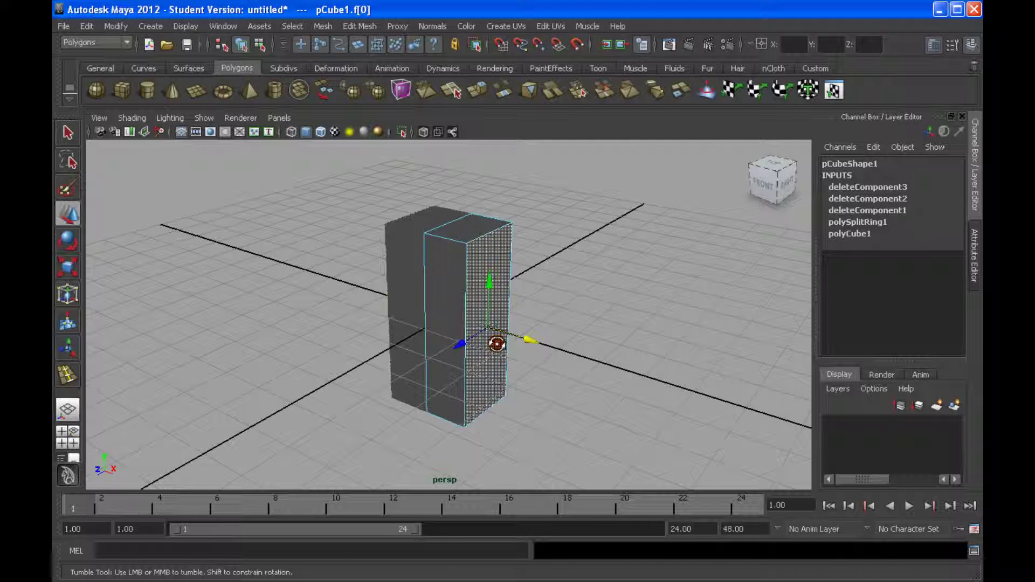
pyautogui.moveTo(481, 308); pyautogui.dragTo(512, 296, button='right')
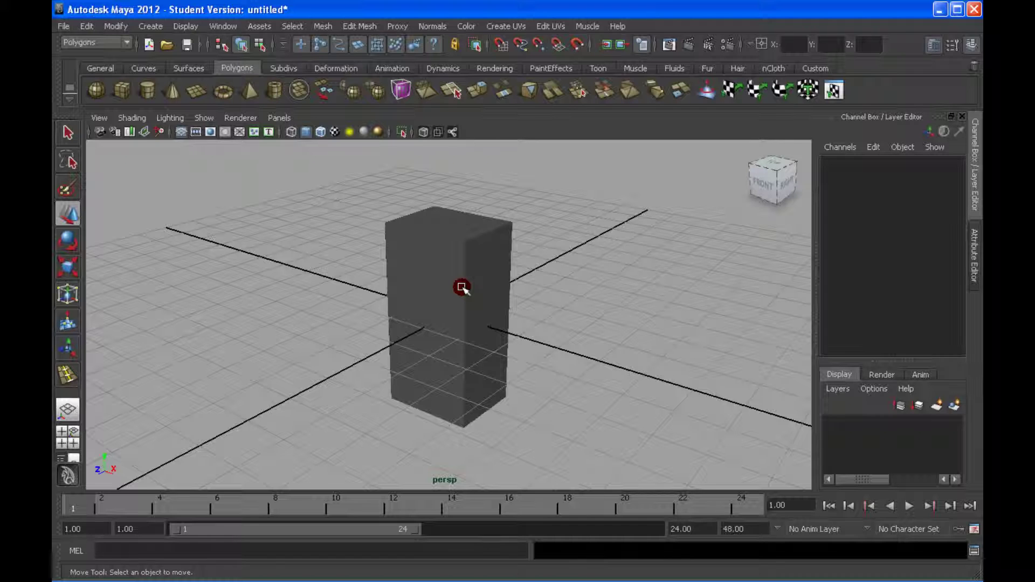
# - Raise the original half as a whole object by about 1.095 along Y, and undo the move
pyautogui.click(459, 286)
pyautogui.moveTo(447, 285); pyautogui.dragTo(445, 286)
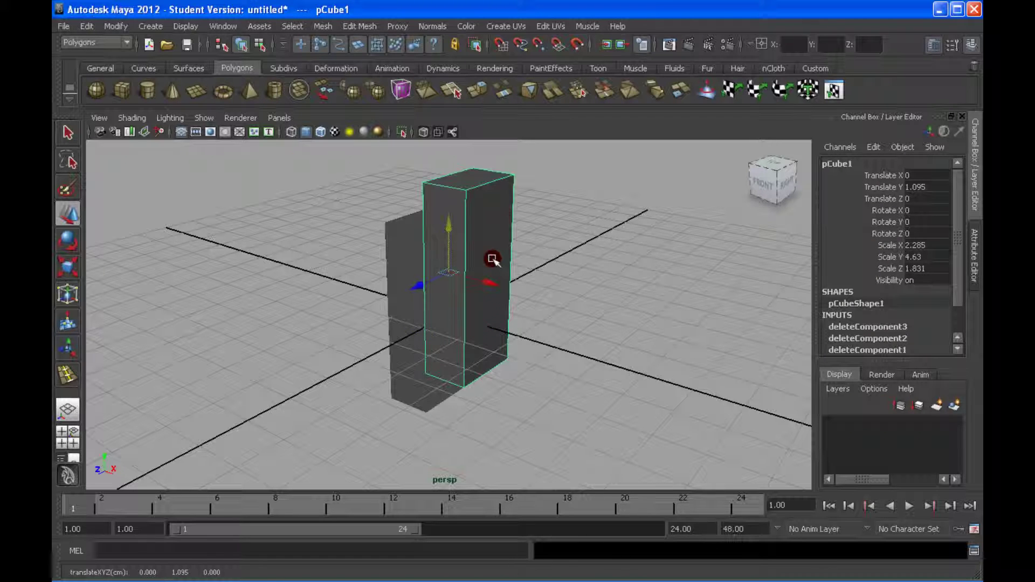
pyautogui.hotkey('ctrl', 'z')
pyautogui.hotkey('ctrl', 'z')
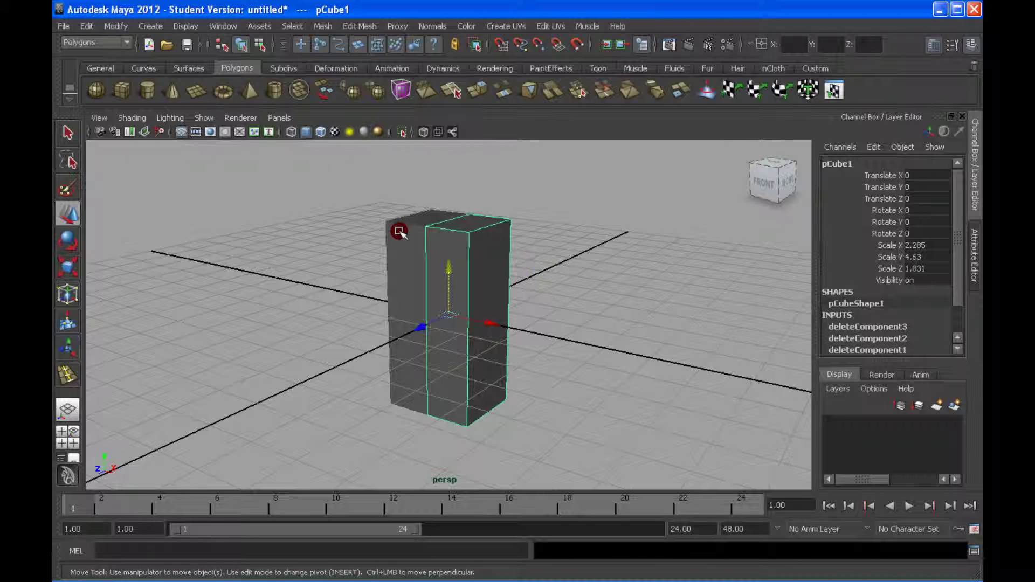
# - Insert a horizontal edge loop close to the top of the original half with the Insert Edge Loop Tool
pyautogui.keyDown('alt'); pyautogui.moveTo(399, 231); pyautogui.dragTo(466, 259); pyautogui.keyUp('alt')
pyautogui.moveTo(467, 260); pyautogui.dragTo(412, 263, button='right')
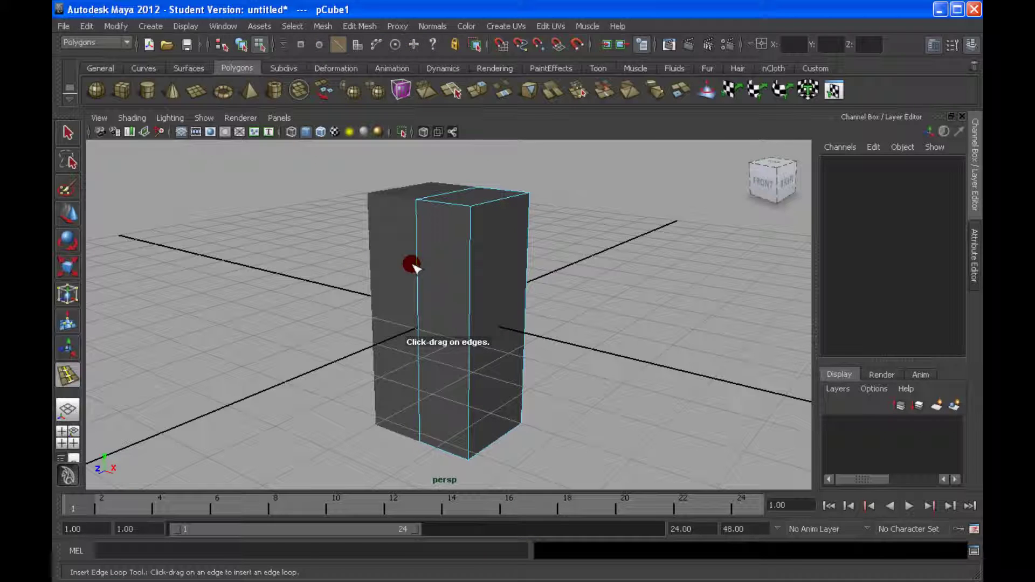
pyautogui.click(472, 232)
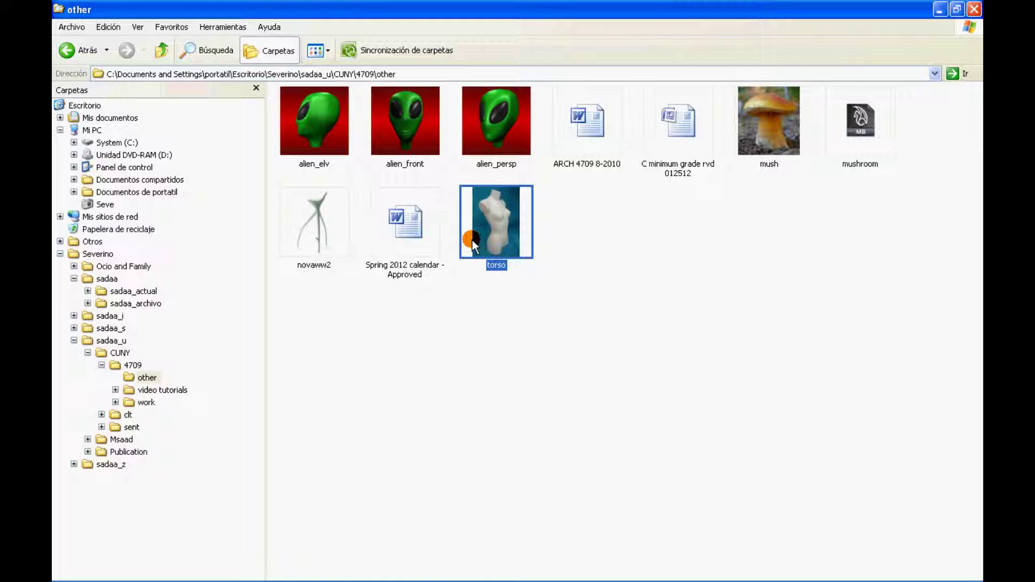
# - Switch to the torso photo in the Windows image viewer to check its proportions, and return to Maya
pyautogui.hotkey('alt', 'Tab')
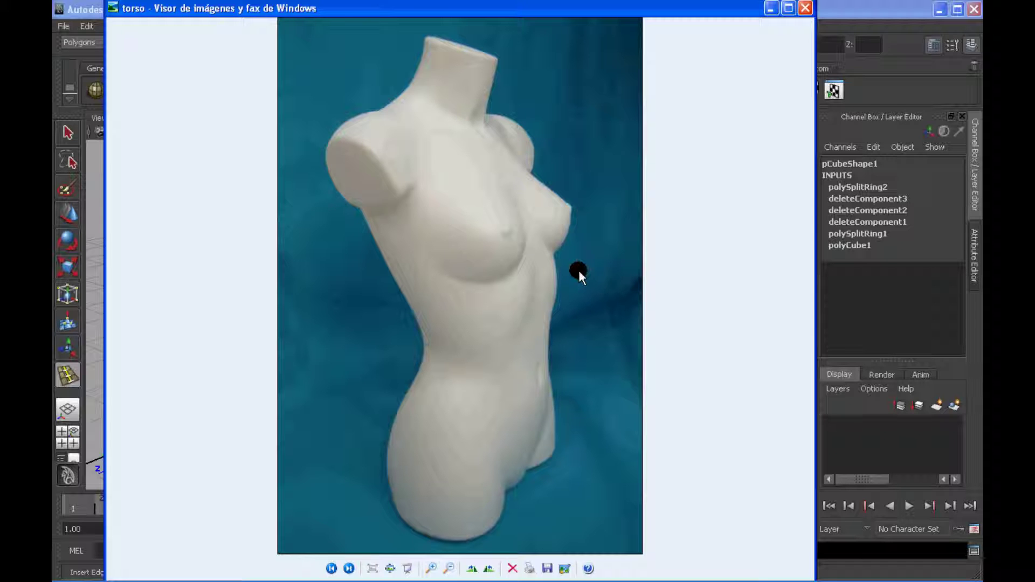
pyautogui.hotkey('alt', 'Tab')
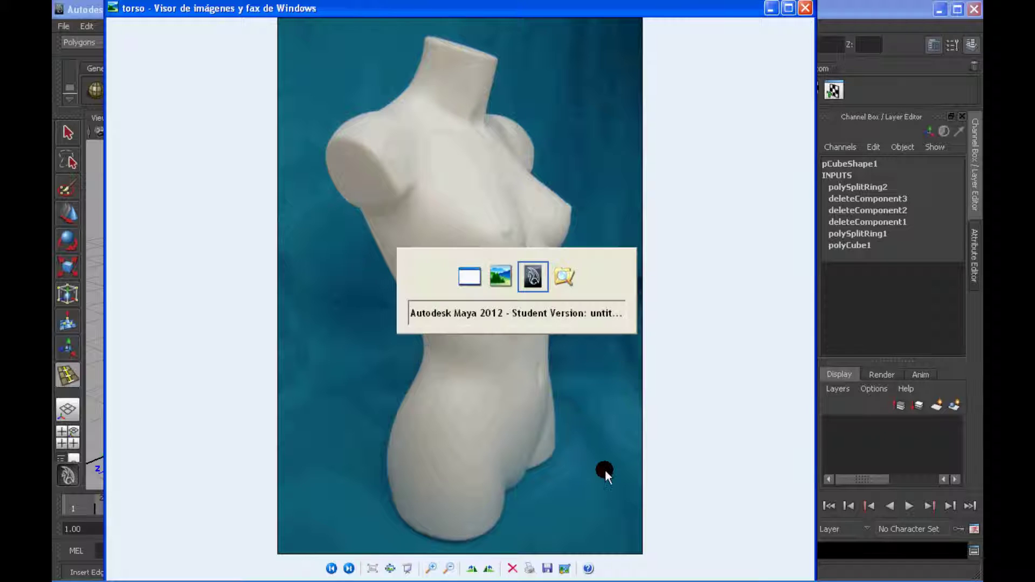
pyautogui.click(371, 127)
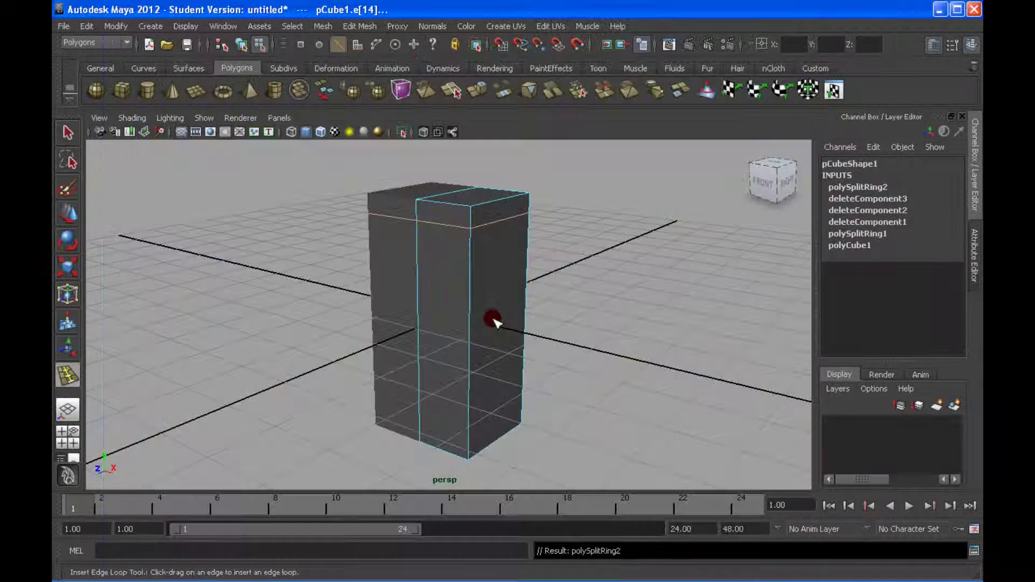
pyautogui.hotkey('alt', 'Tab')
# - Insert two more horizontal edge loops in the original half, one about a quarter of the way down and one near mid-height
pyautogui.keyDown('alt'); pyautogui.moveTo(495, 322); pyautogui.dragTo(485, 293); pyautogui.keyUp('alt')
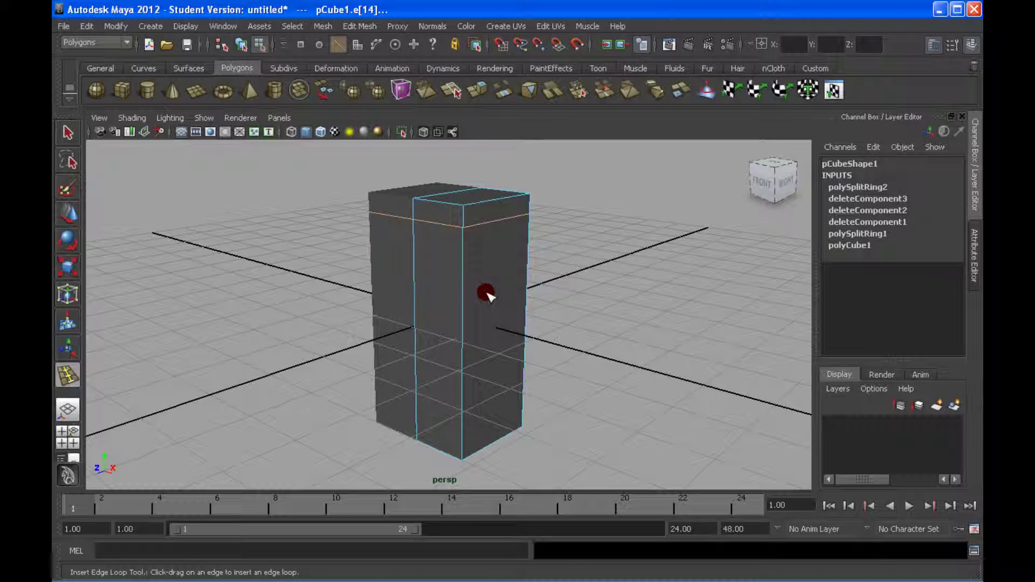
pyautogui.click(464, 258)
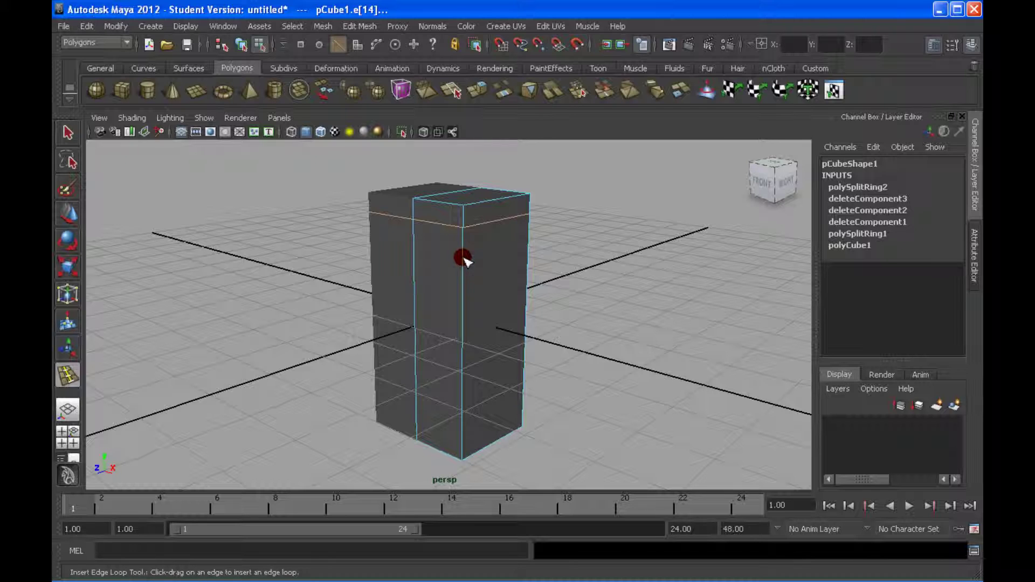
pyautogui.moveTo(464, 261)
pyautogui.mouseDown()
pyautogui.moveTo(462, 360)
pyautogui.moveTo(463, 323)
pyautogui.mouseUp()
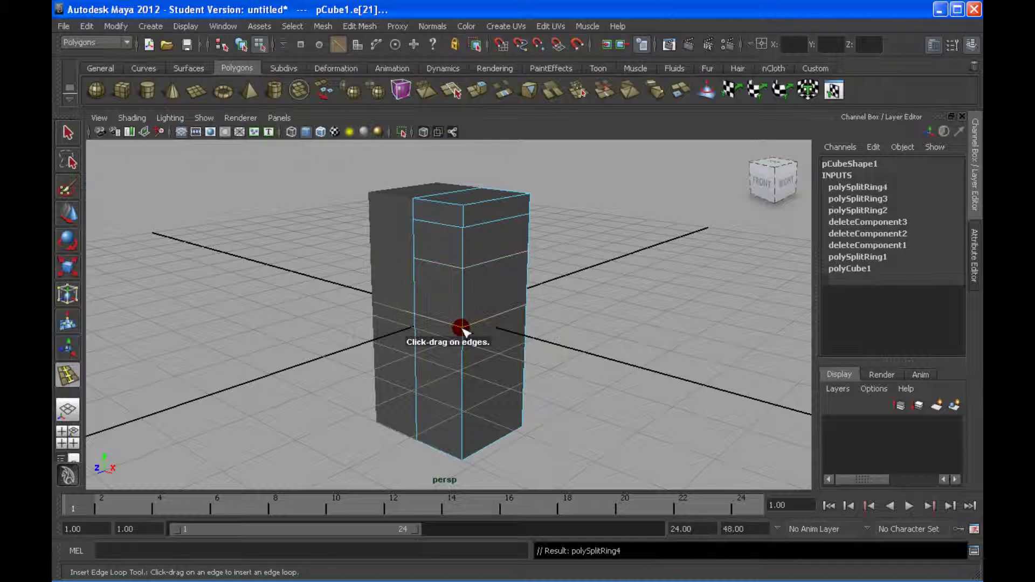
# - Check the torso photo, and insert three more horizontal edge loops in the original half: one between the second and third rows, two in the lower half
pyautogui.hotkey('alt', 'Tab')
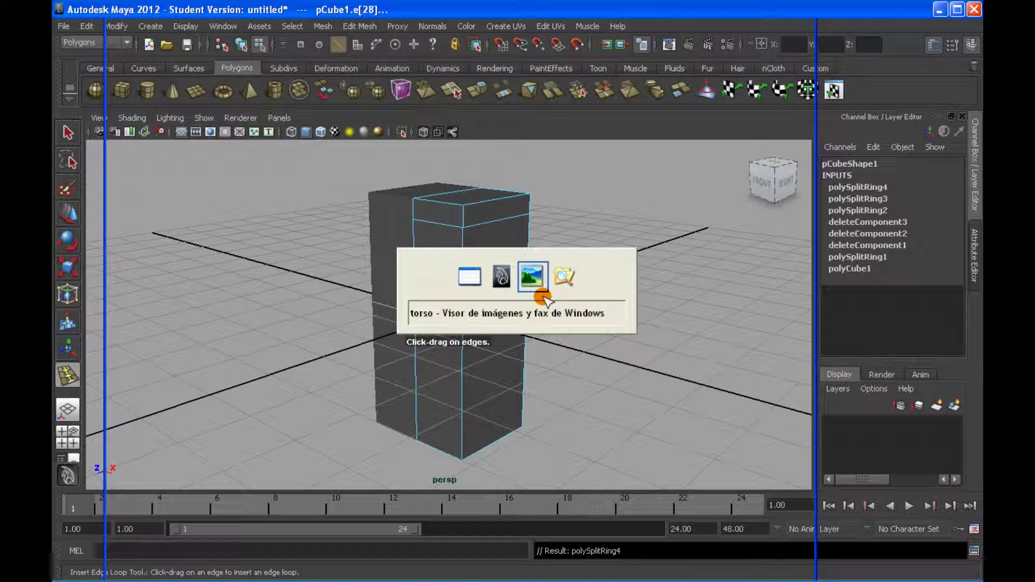
pyautogui.hotkey('alt', 'Tab')
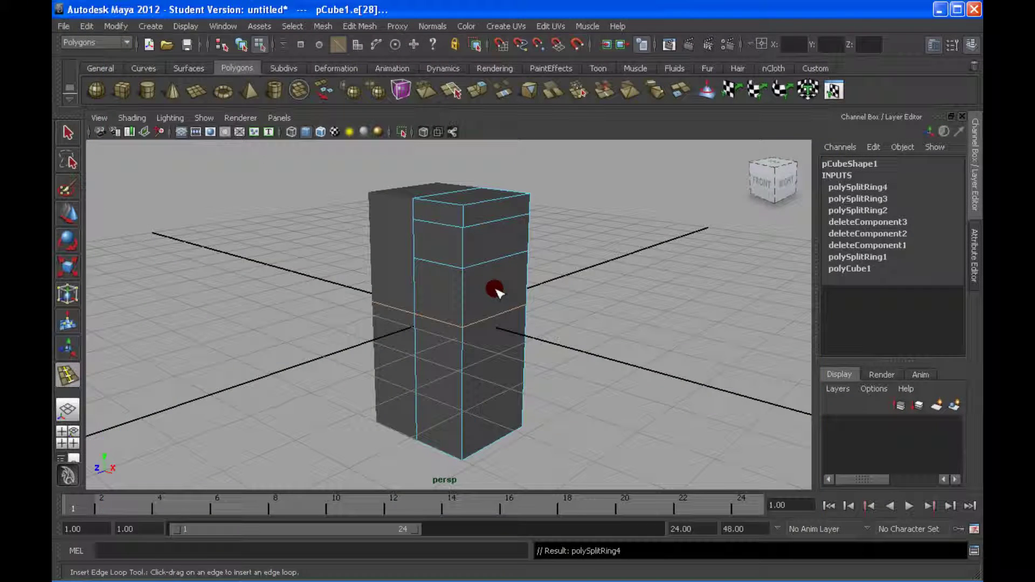
pyautogui.click(462, 246)
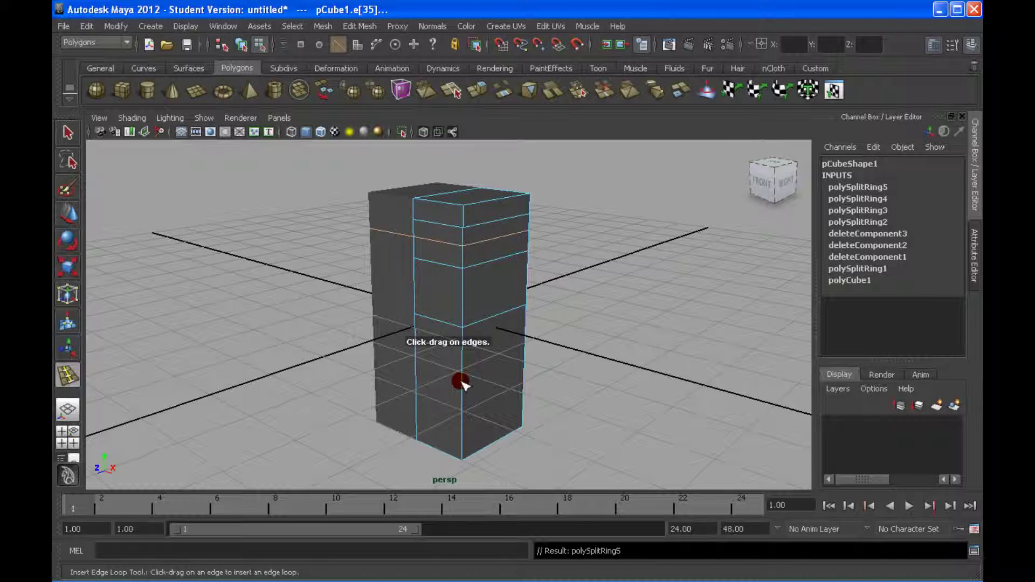
pyautogui.click(461, 382)
pyautogui.click(457, 423)
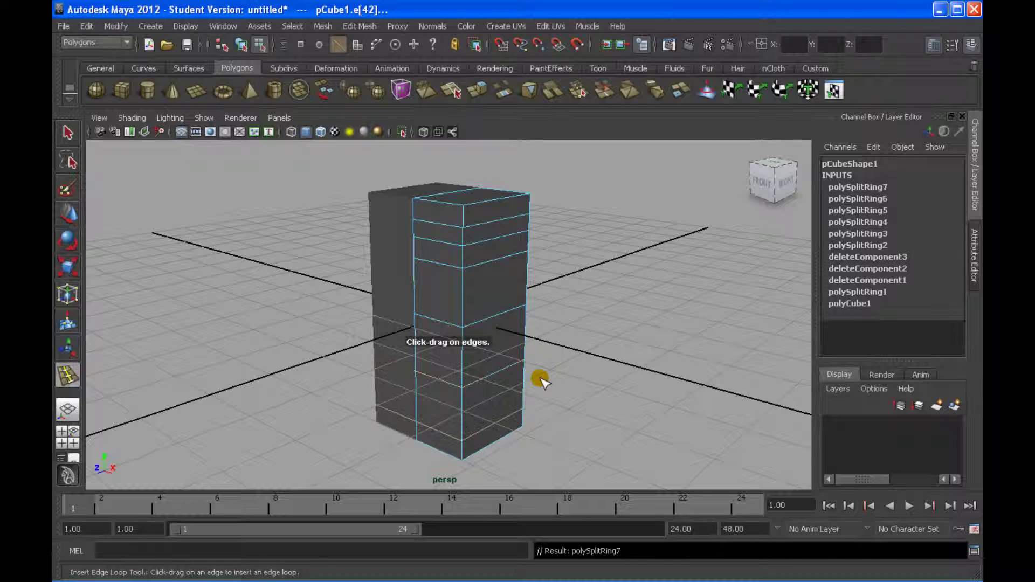
pyautogui.keyDown('alt'); pyautogui.moveTo(541, 379); pyautogui.dragTo(515, 331); pyautogui.keyUp('alt')
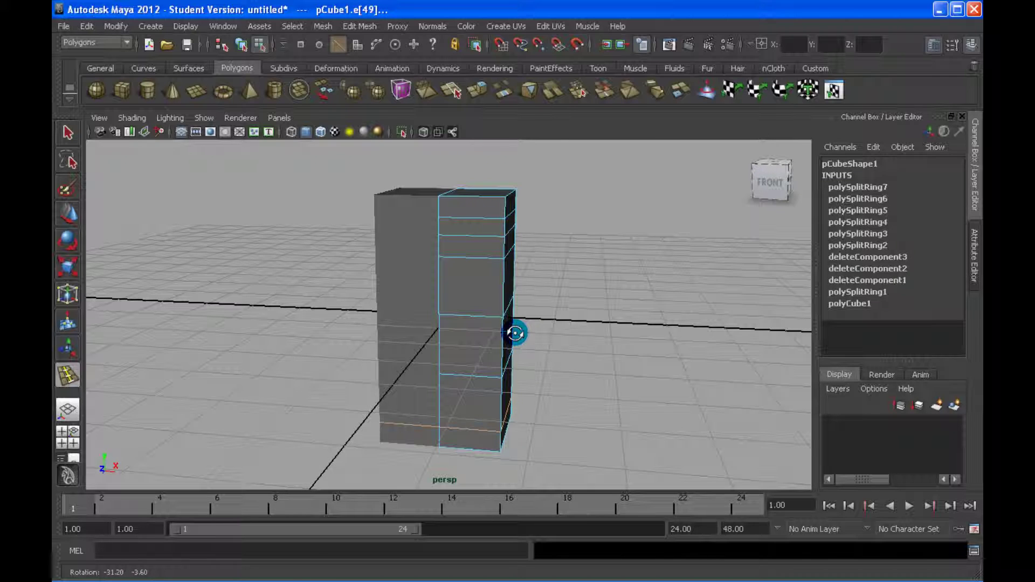
# - Leave the Insert Edge Loop Tool, return the half to object mode, deselect it, and turn on Wireframe on Shaded in the perspective view
pyautogui.press('q')
pyautogui.click(564, 295)
pyautogui.keyDown('alt'); pyautogui.moveTo(564, 295); pyautogui.dragTo(481, 282); pyautogui.keyUp('alt')
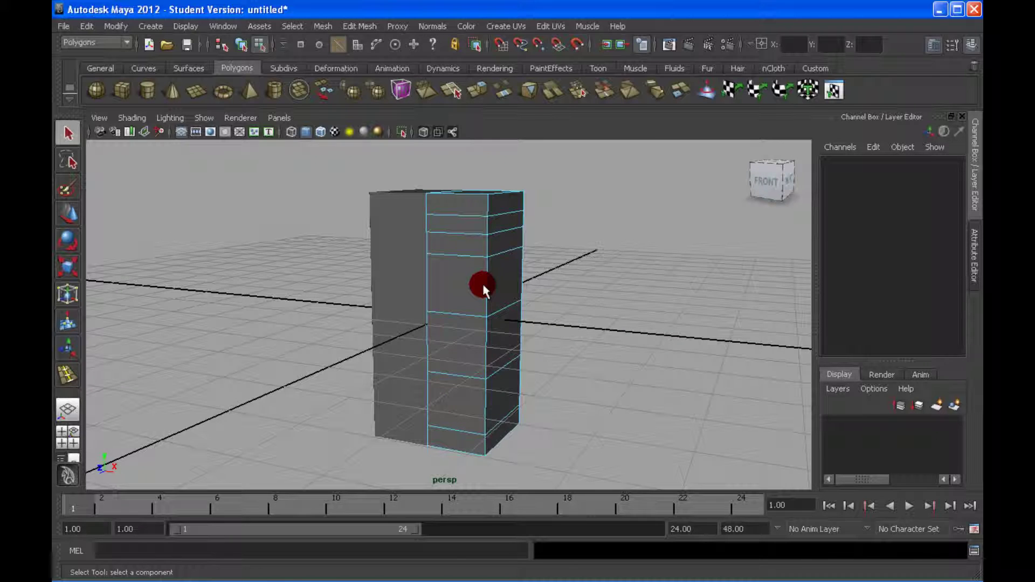
pyautogui.moveTo(481, 281); pyautogui.dragTo(468, 277, button='right')
pyautogui.click(468, 277)
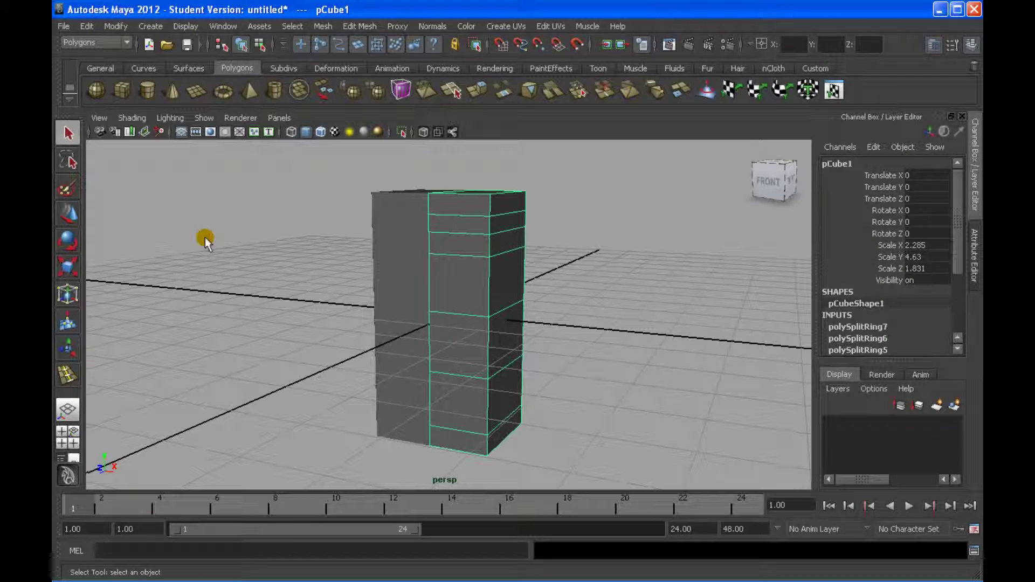
pyautogui.click(204, 237)
pyautogui.click(128, 116)
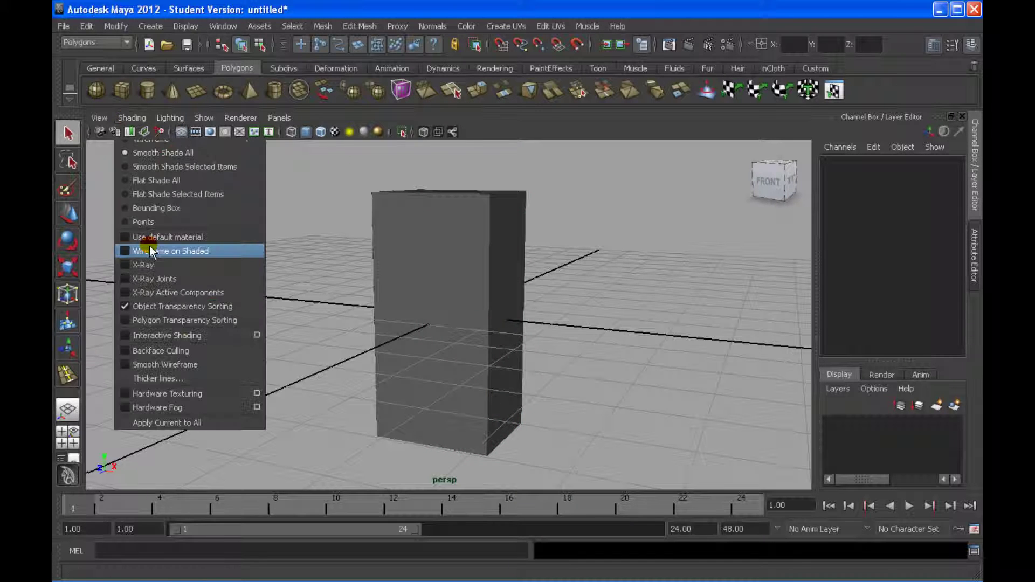
pyautogui.click(149, 245)
# - Switch the original half to vertex mode and move the outer vertices of its top two rows inward along X to form the neck
pyautogui.keyDown('alt'); pyautogui.moveTo(378, 254); pyautogui.dragTo(413, 260); pyautogui.keyUp('alt')
pyautogui.keyDown('alt'); pyautogui.moveTo(413, 260); pyautogui.dragTo(457, 277, button='right'); pyautogui.keyUp('alt')
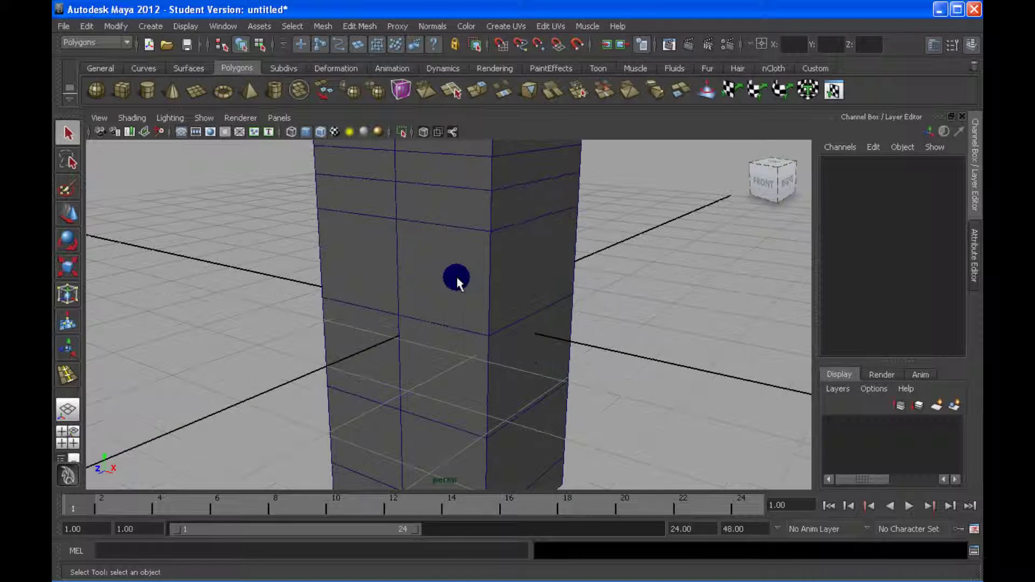
pyautogui.keyDown('alt'); pyautogui.moveTo(457, 277); pyautogui.dragTo(490, 227); pyautogui.keyUp('alt')
pyautogui.rightClick(487, 210)
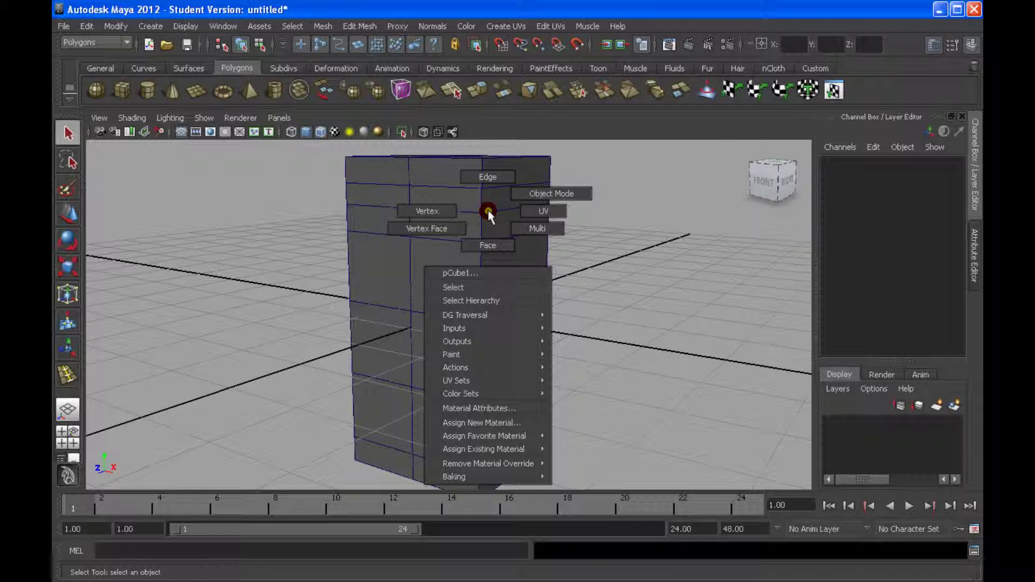
pyautogui.click(488, 211)
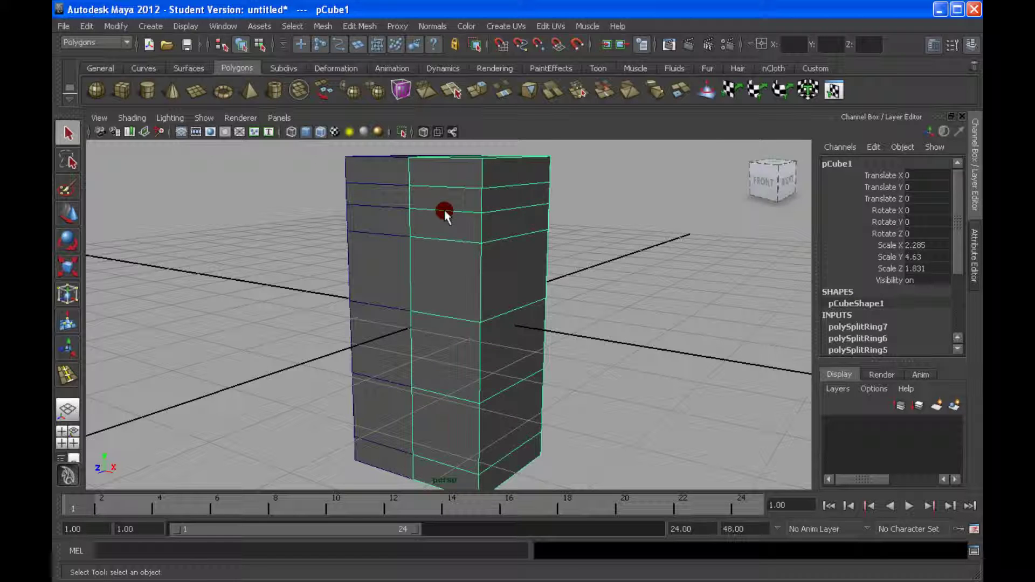
pyautogui.keyDown('alt'); pyautogui.moveTo(444, 210); pyautogui.dragTo(562, 219); pyautogui.keyUp('alt')
pyautogui.press('w')
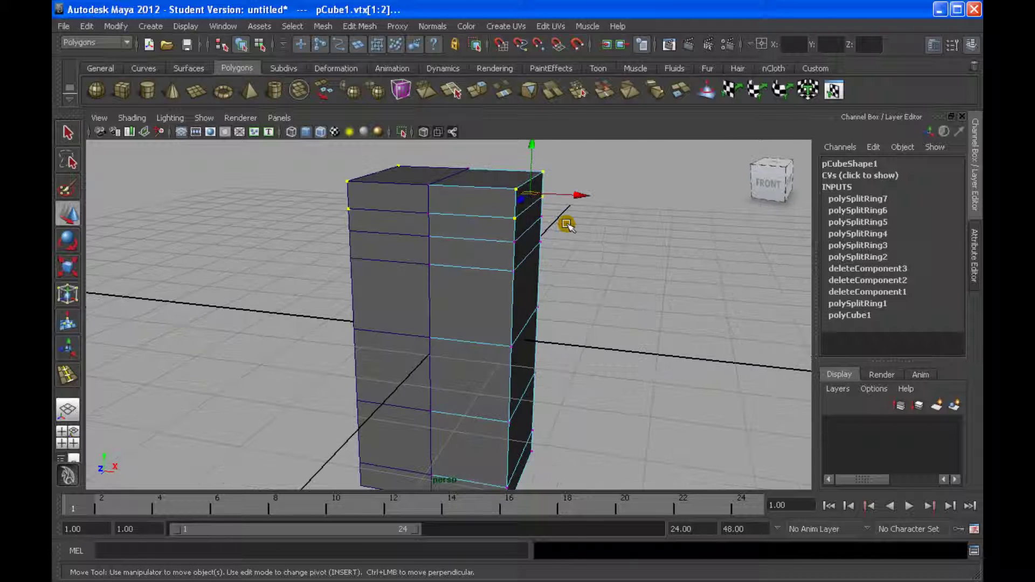
pyautogui.moveTo(546, 185); pyautogui.dragTo(537, 216)
# - Select all vertices of the top two rows and scale them down along Z to narrow the neck's depth
pyautogui.moveTo(360, 159); pyautogui.dragTo(538, 227)
pyautogui.press('r')
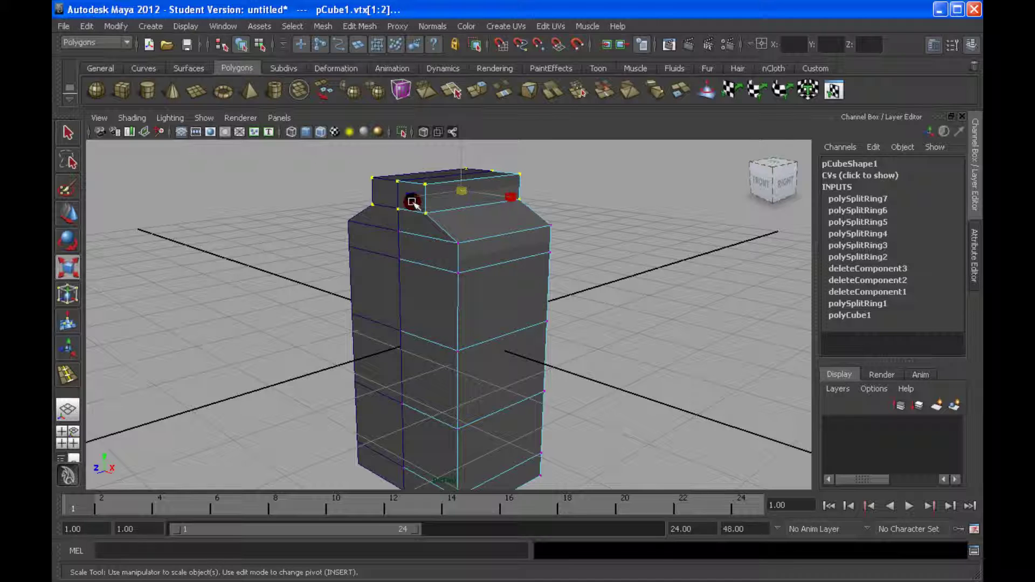
pyautogui.moveTo(412, 203); pyautogui.dragTo(478, 243)
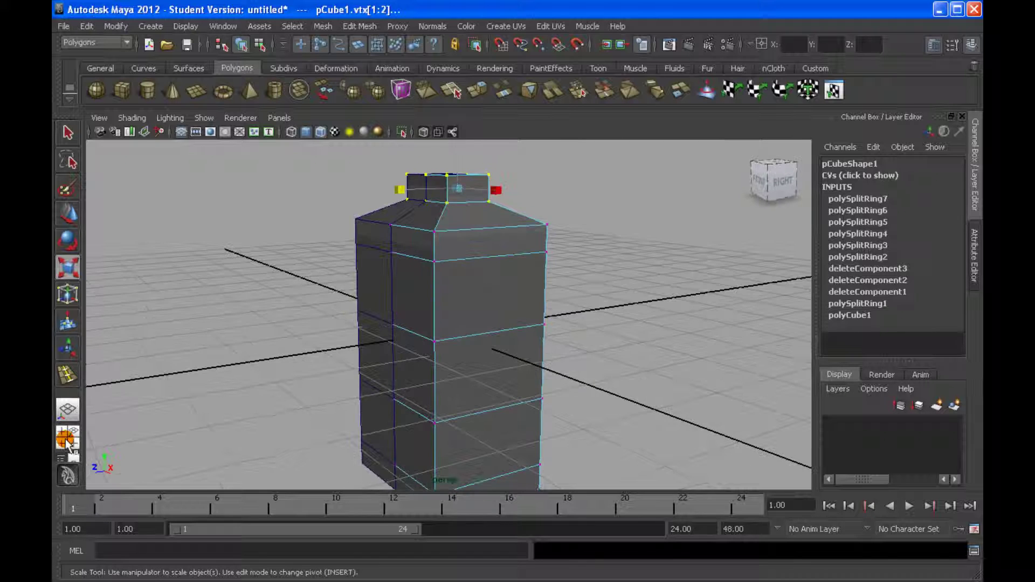
# - Display the four-view layout and frame the torso block in the top, front and perspective views to check the neck's shape
pyautogui.click(66, 441)
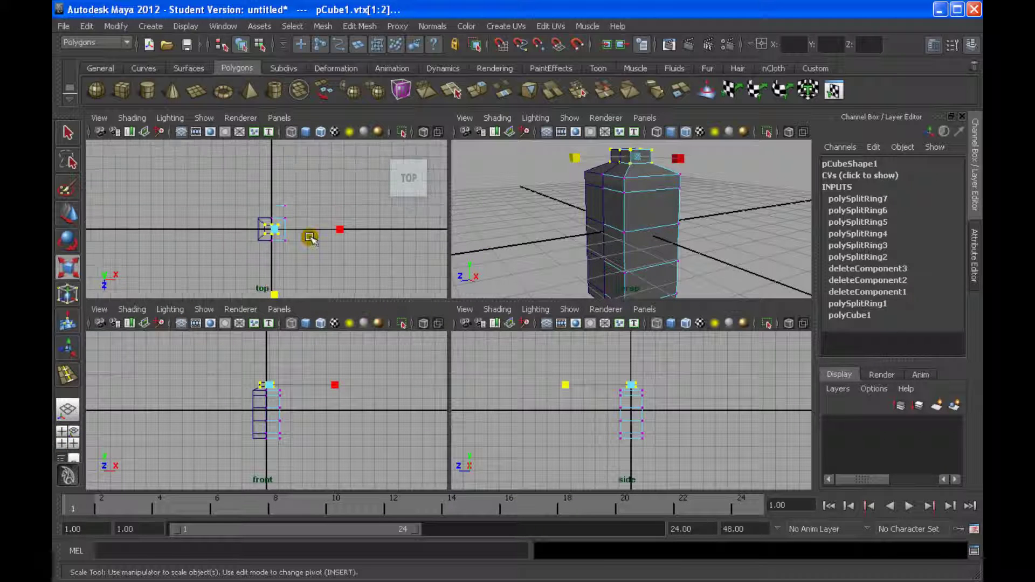
pyautogui.scroll(5, 277, 232)
pyautogui.keyDown('alt'); pyautogui.moveTo(277, 232); pyautogui.dragTo(245, 191, button='middle'); pyautogui.keyUp('alt')
pyautogui.scroll(5, 302, 402)
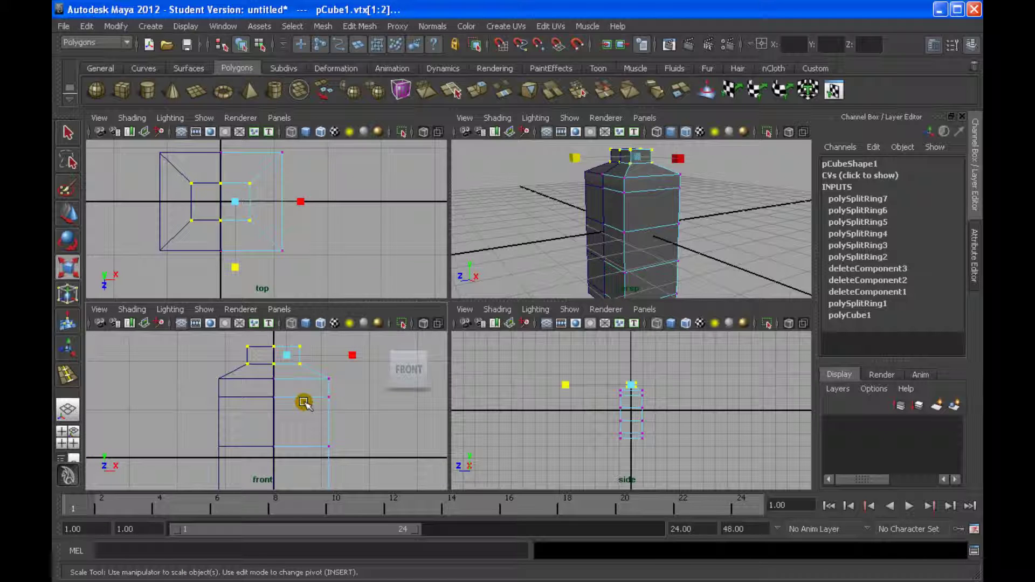
pyautogui.keyDown('alt'); pyautogui.moveTo(304, 402); pyautogui.dragTo(289, 417, button='middle'); pyautogui.keyUp('alt')
pyautogui.keyDown('alt'); pyautogui.moveTo(620, 219); pyautogui.dragTo(592, 220); pyautogui.keyUp('alt')
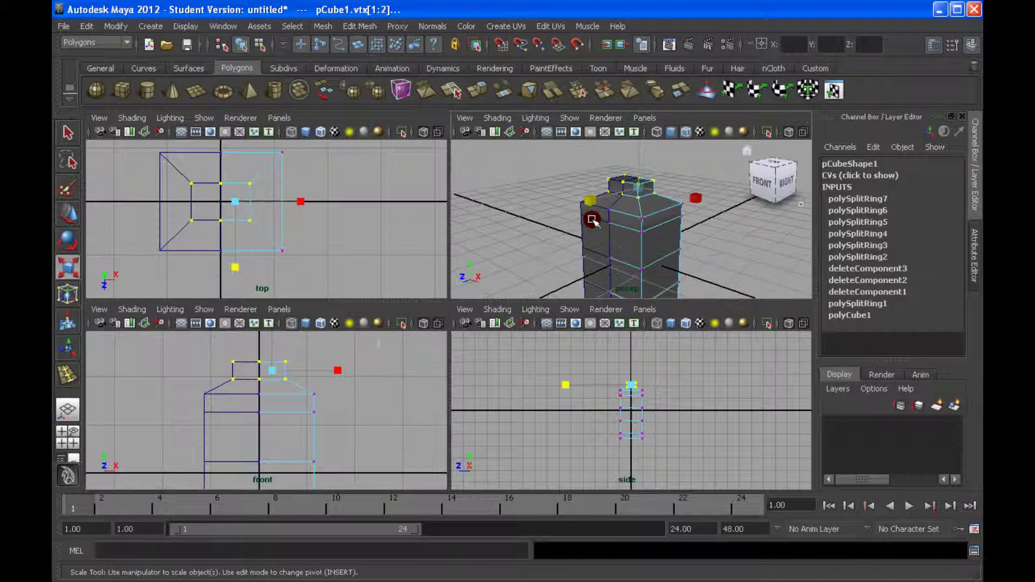
pyautogui.scroll(-3, 592, 219)
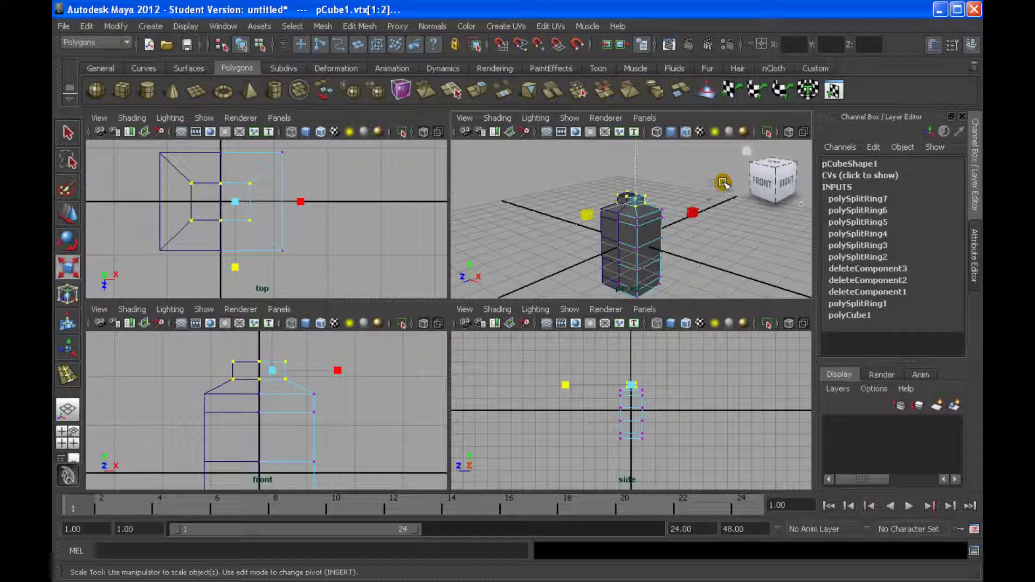
# - In the front view, select the outer vertices of the two shoulder rows below the neck and try to nudge them along X
pyautogui.keyDown('alt'); pyautogui.middleClick(349, 349); pyautogui.keyUp('alt')
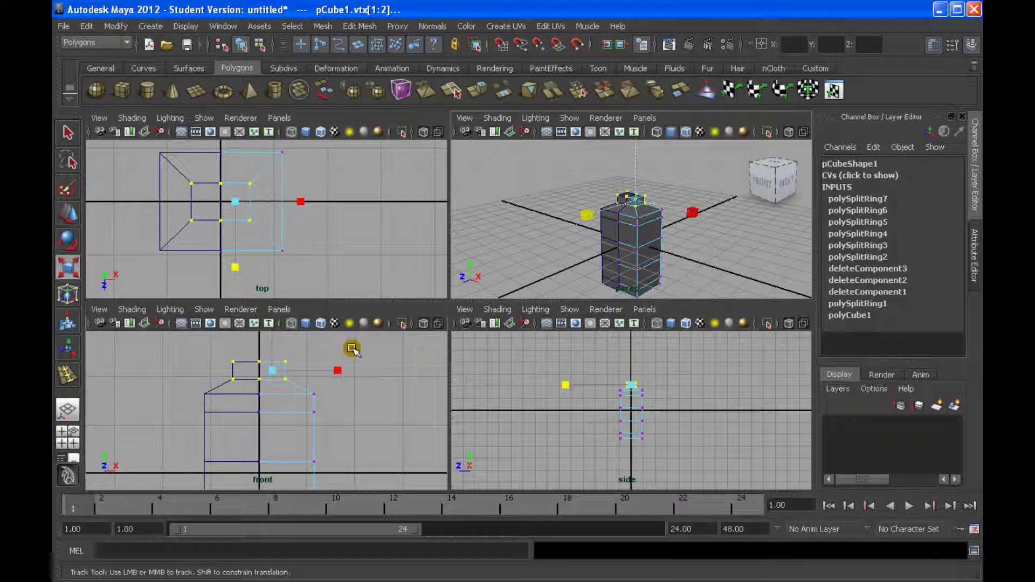
pyautogui.scroll(2, 349, 361)
pyautogui.moveTo(323, 372); pyautogui.dragTo(377, 409)
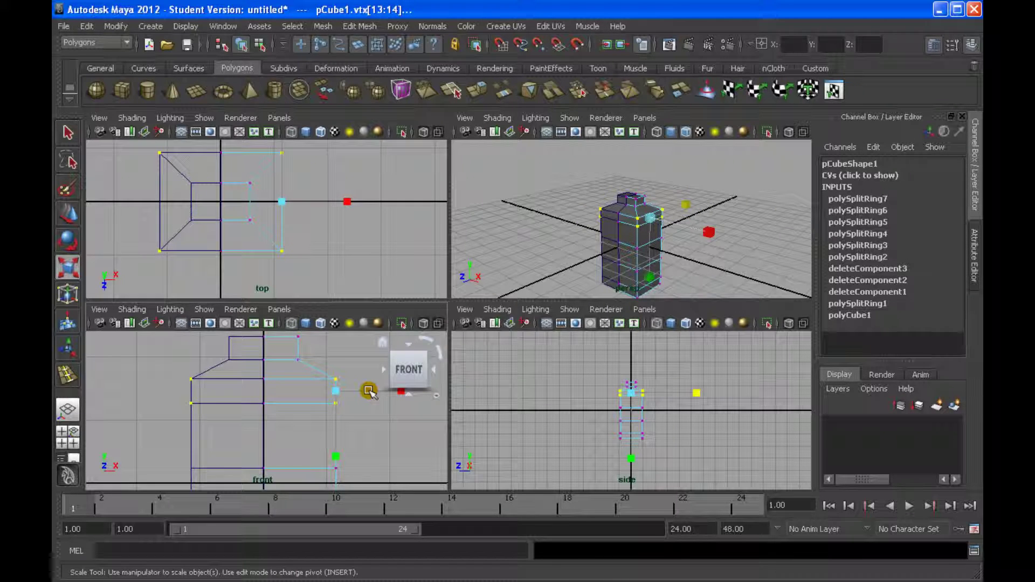
pyautogui.press('w')
pyautogui.scroll(-2, 356, 393)
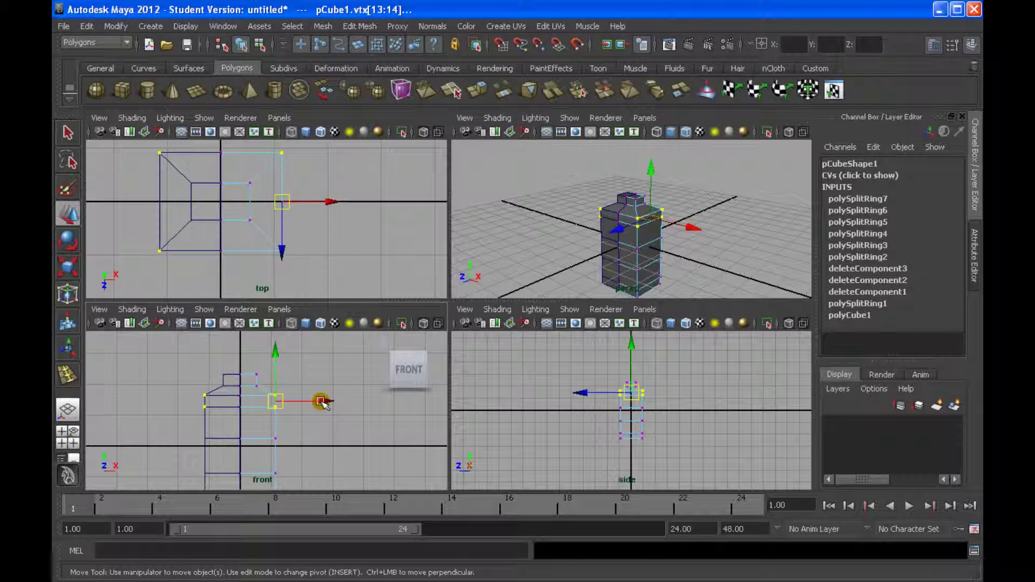
pyautogui.moveTo(321, 401)
pyautogui.mouseDown()
pyautogui.moveTo(306, 401)
pyautogui.moveTo(323, 401)
pyautogui.mouseUp()
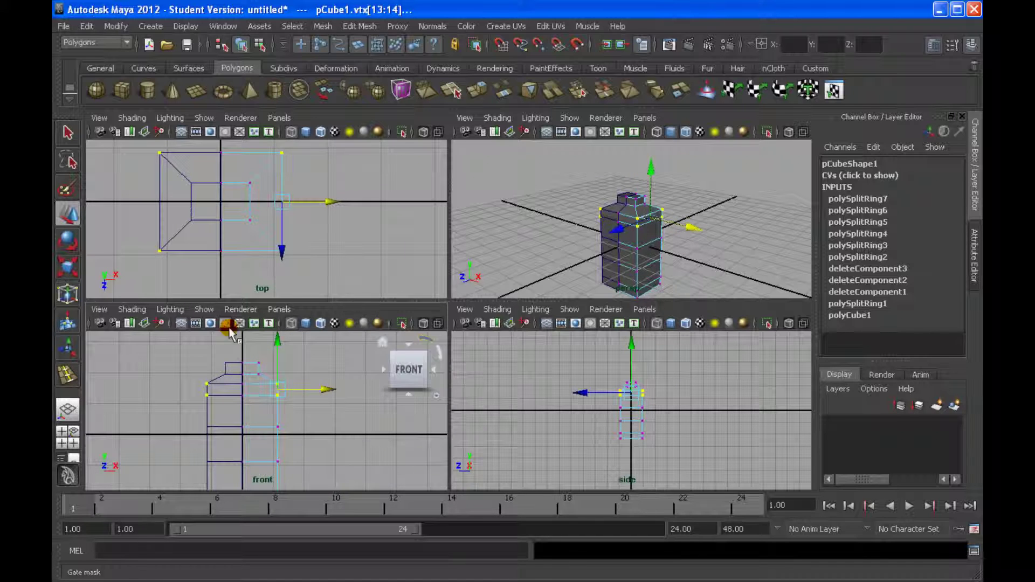
# - Clear the vertex selection and enlarge the perspective view to inspect the neck and shoulders of the block
pyautogui.click(536, 231)
pyautogui.press('space')
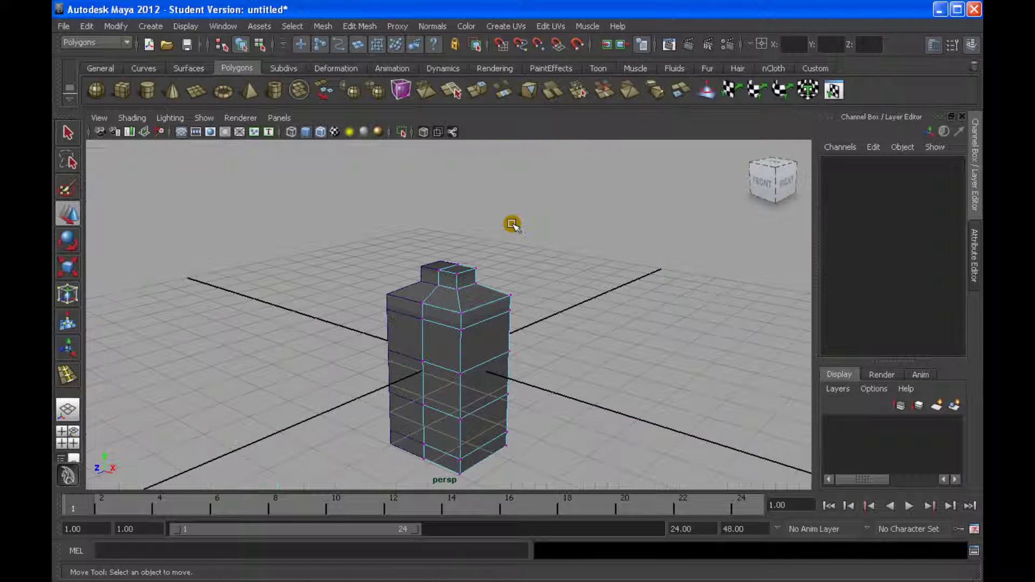
pyautogui.keyDown('alt'); pyautogui.moveTo(476, 319); pyautogui.dragTo(476, 286, button='middle'); pyautogui.keyUp('alt')
pyautogui.scroll(3, 471, 267)
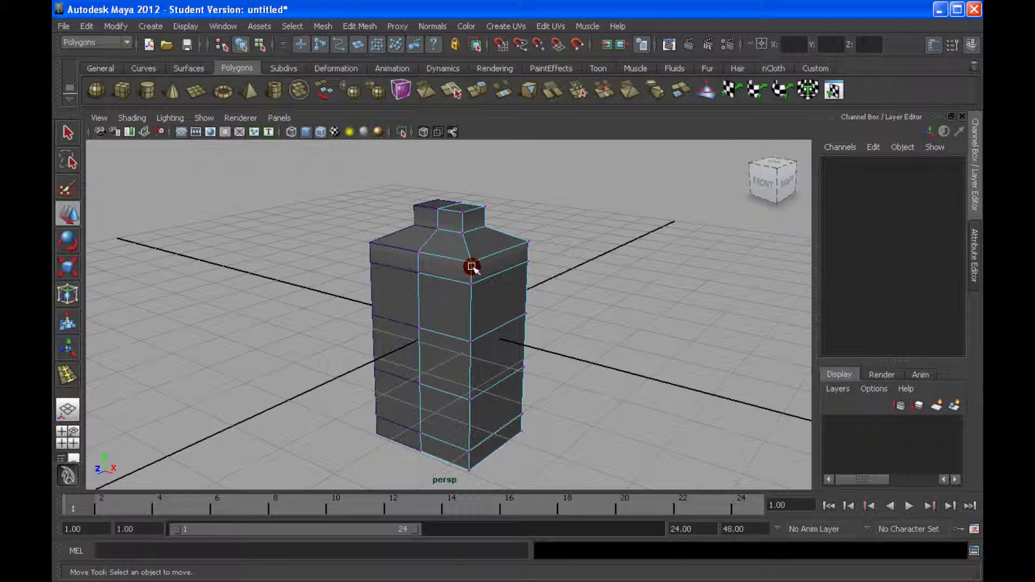
pyautogui.keyDown('alt'); pyautogui.moveTo(510, 273); pyautogui.dragTo(478, 349); pyautogui.keyUp('alt')
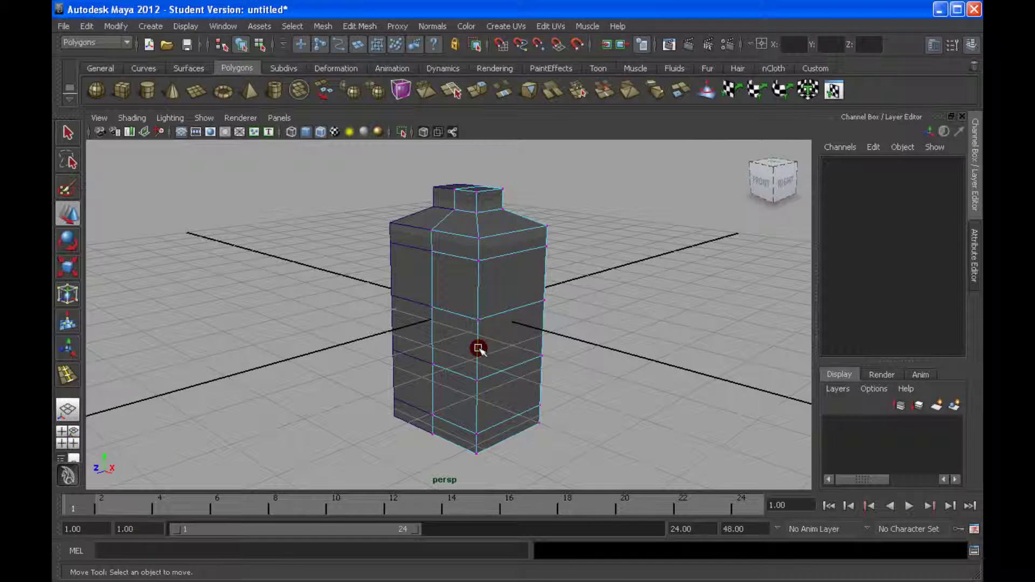